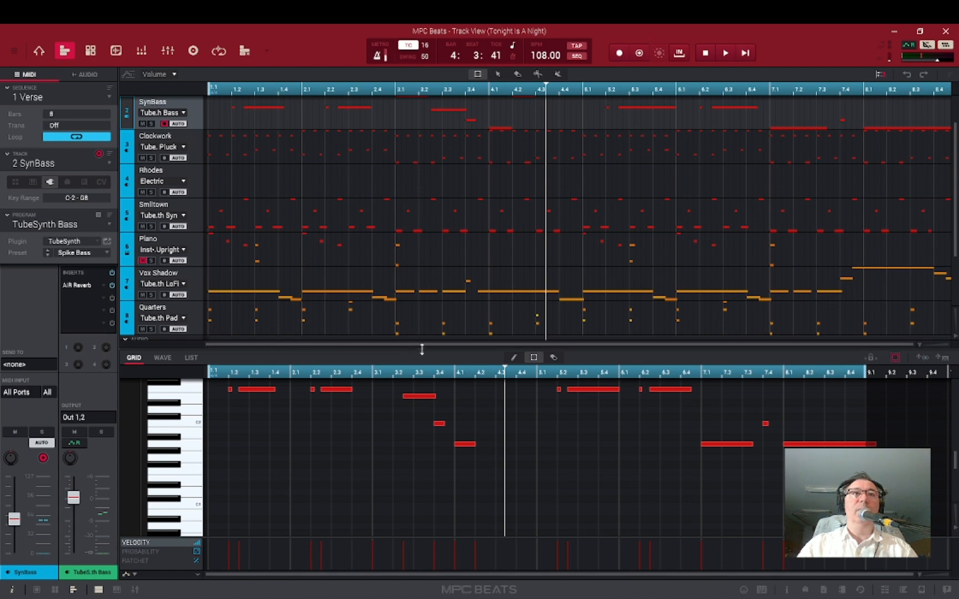
Review each track of the sequence by selecting them in turn and viewing their notes in the grid editor.
{"action": "left_click_drag", "start_coordinate": [465, 354], "coordinate": [526, 516]}
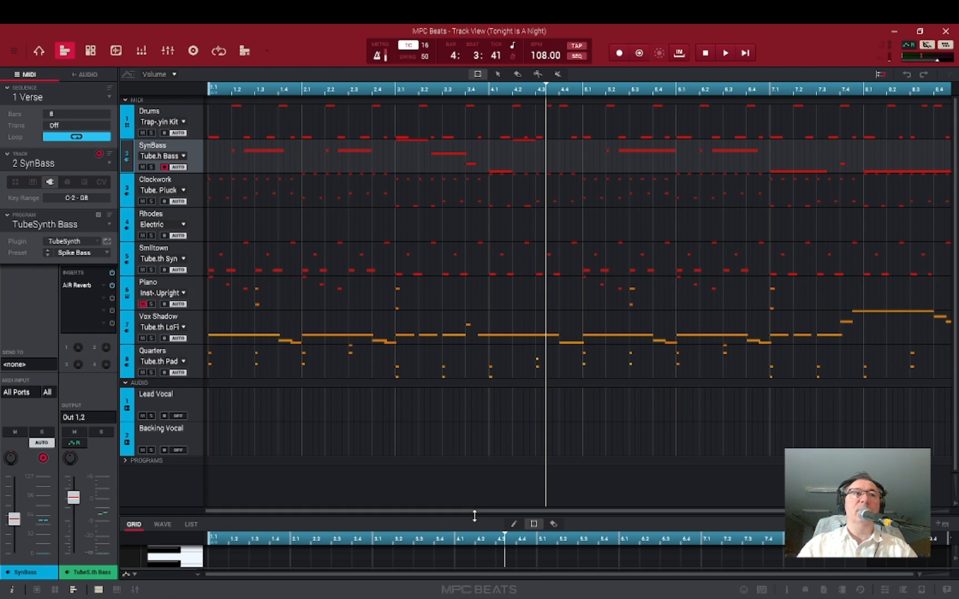
{"action": "left_click_drag", "start_coordinate": [474, 516], "coordinate": [493, 410]}
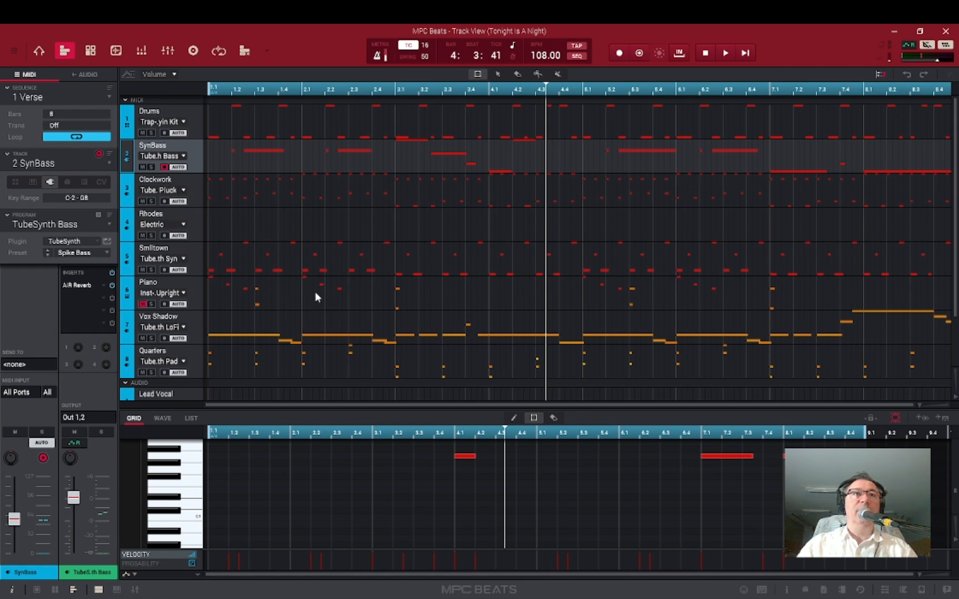
{"action": "left_click", "coordinate": [200, 218]}
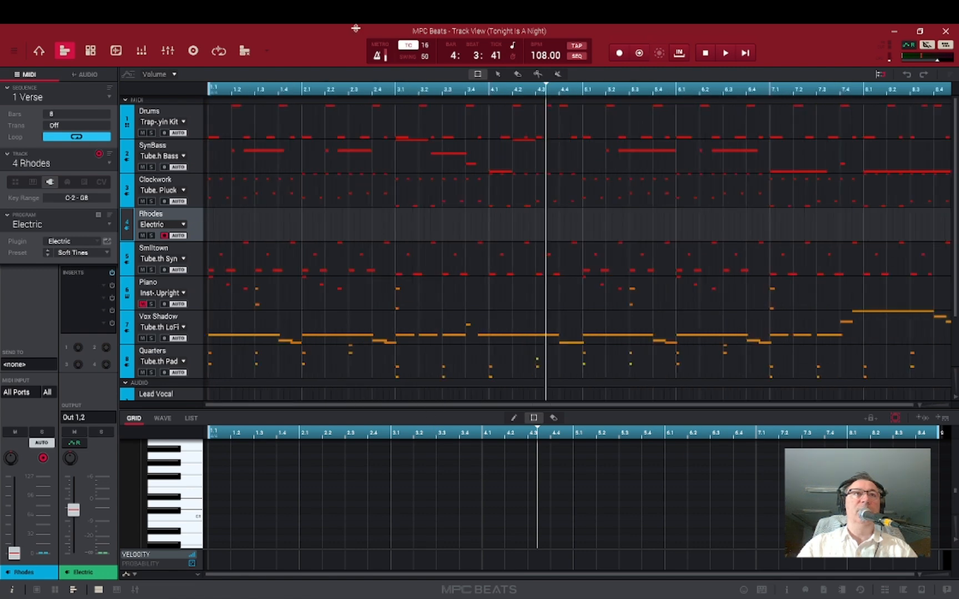
{"action": "left_click", "coordinate": [195, 258]}
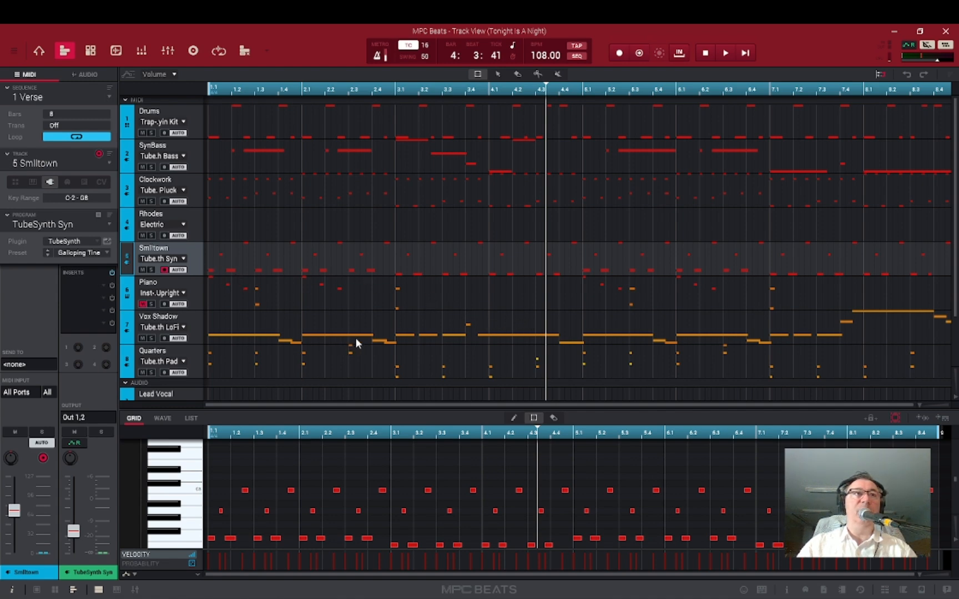
{"action": "left_click", "coordinate": [194, 290]}
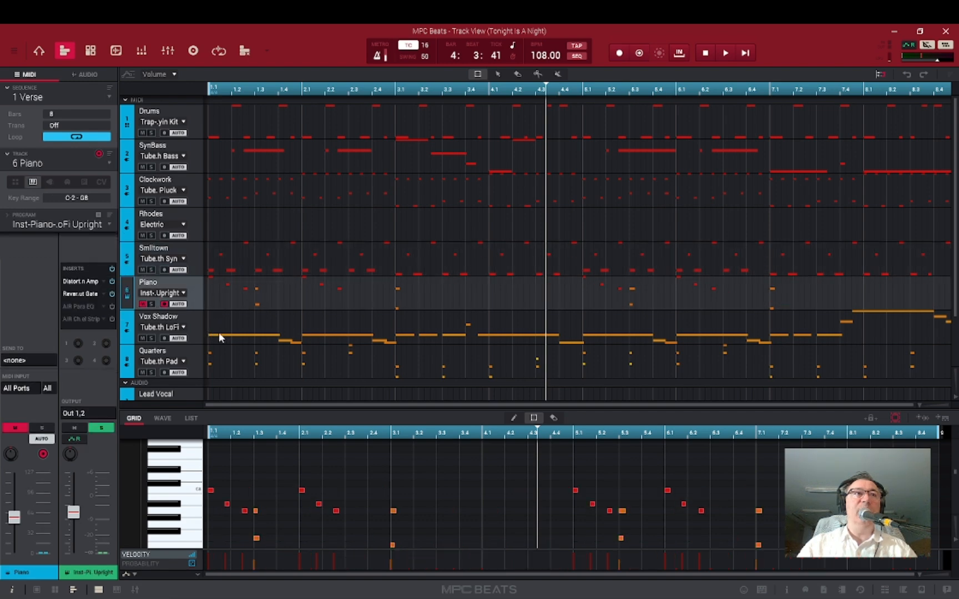
{"action": "left_click", "coordinate": [197, 317]}
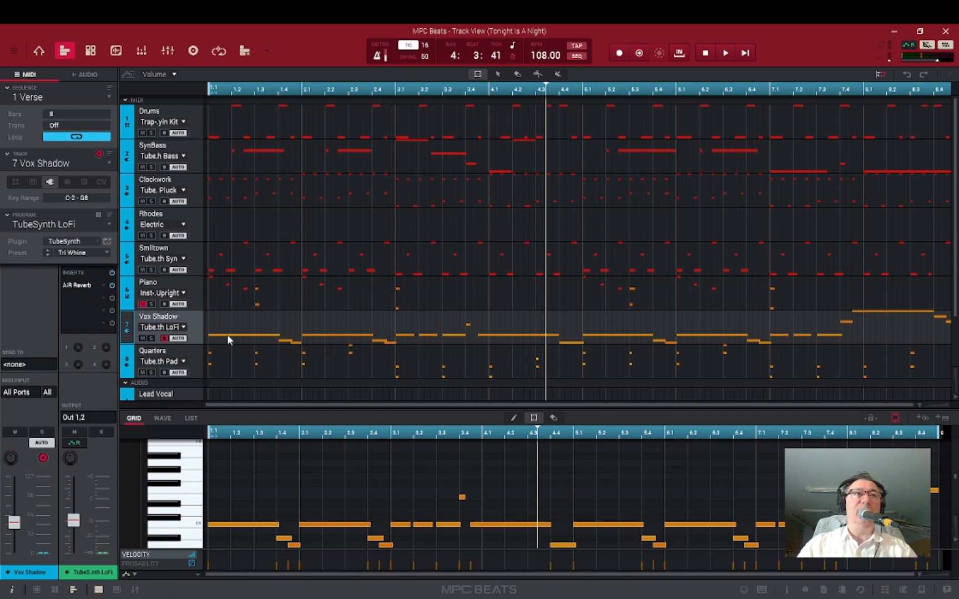
{"action": "scroll", "coordinate": [262, 277], "scroll_direction": "down", "scroll_amount": 1}
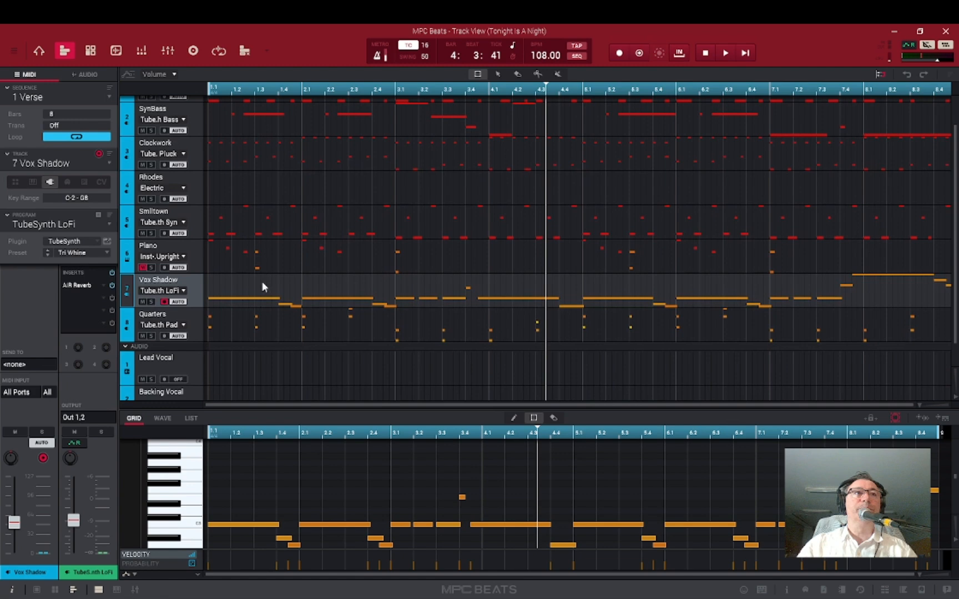
{"action": "left_click", "coordinate": [198, 319]}
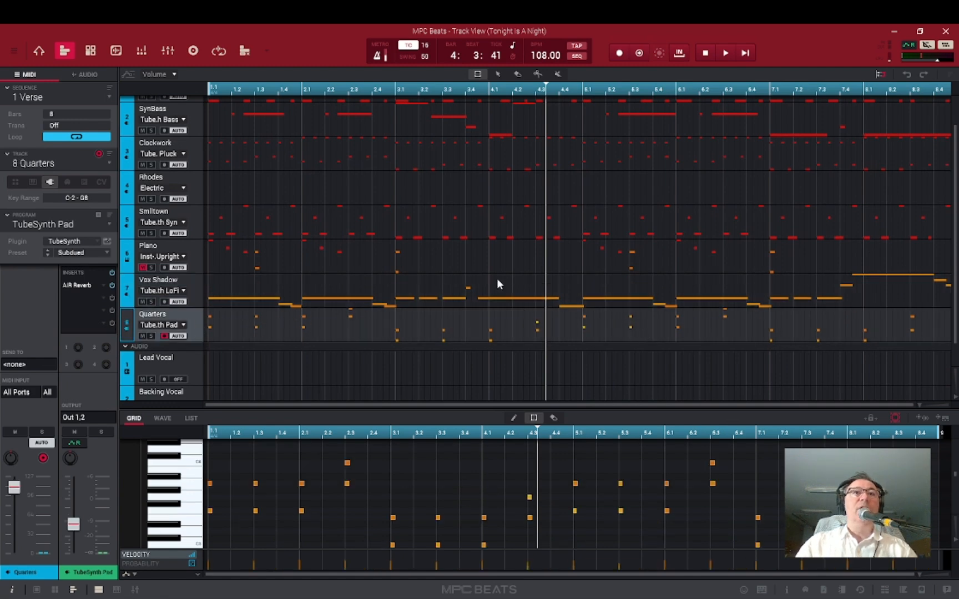
{"action": "scroll", "coordinate": [499, 271], "scroll_direction": "up", "scroll_amount": 1}
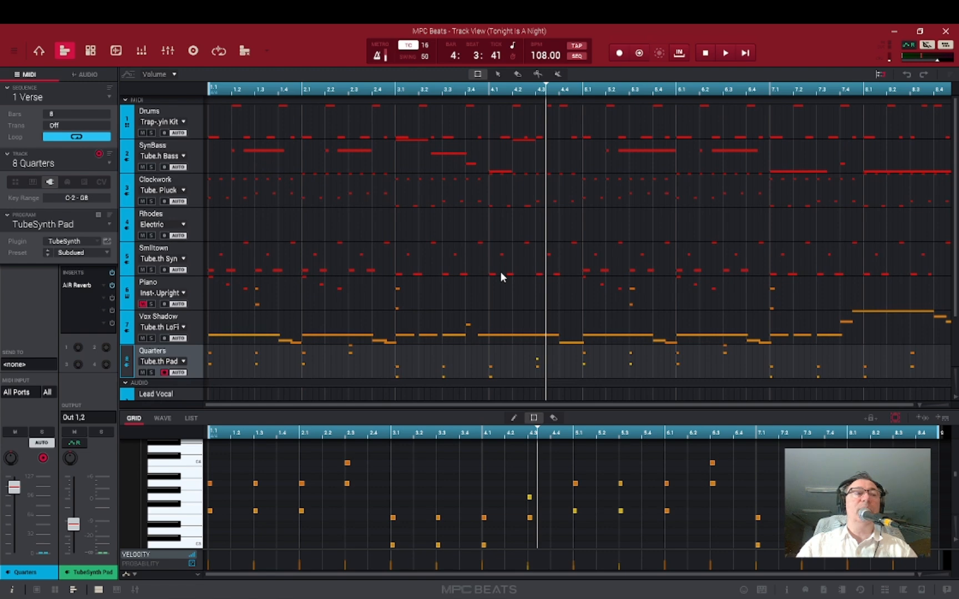
Mute the Drums, Rhodes and Smiltown tracks.
{"action": "left_click", "coordinate": [143, 132]}
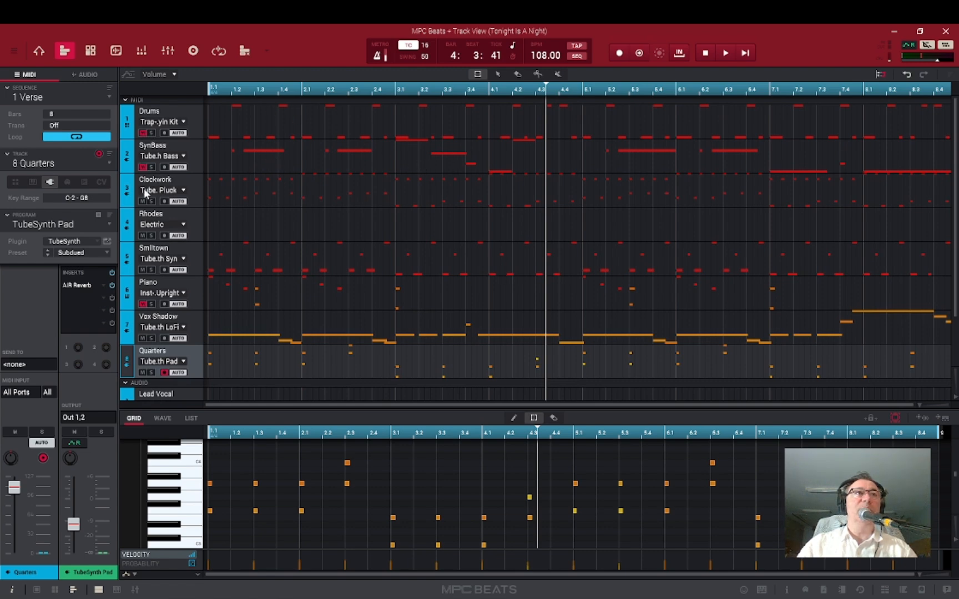
{"action": "left_click", "coordinate": [142, 235]}
{"action": "left_click", "coordinate": [142, 270]}
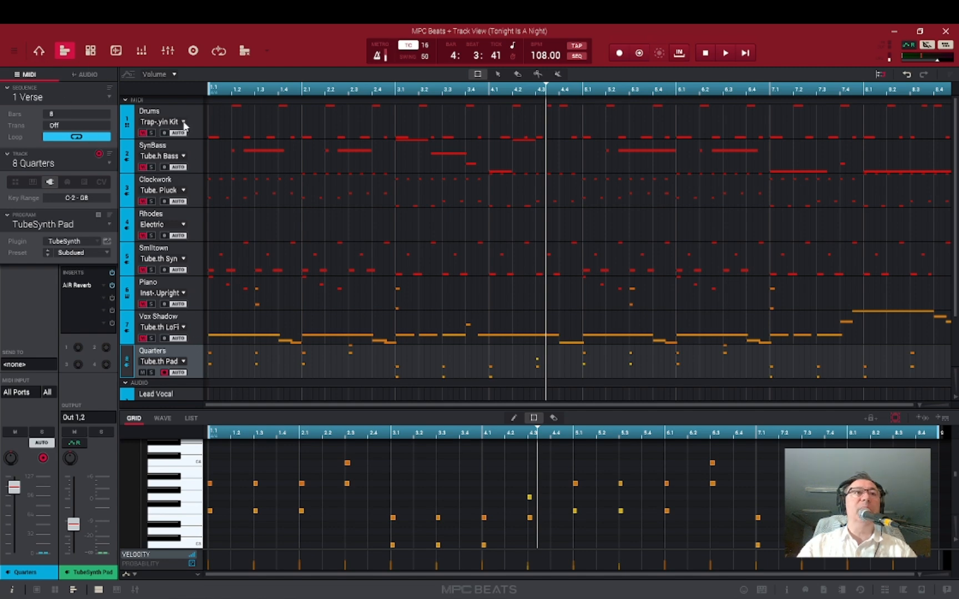
Switch to Main mode and start sequence playback.
{"action": "left_click", "coordinate": [38, 50]}
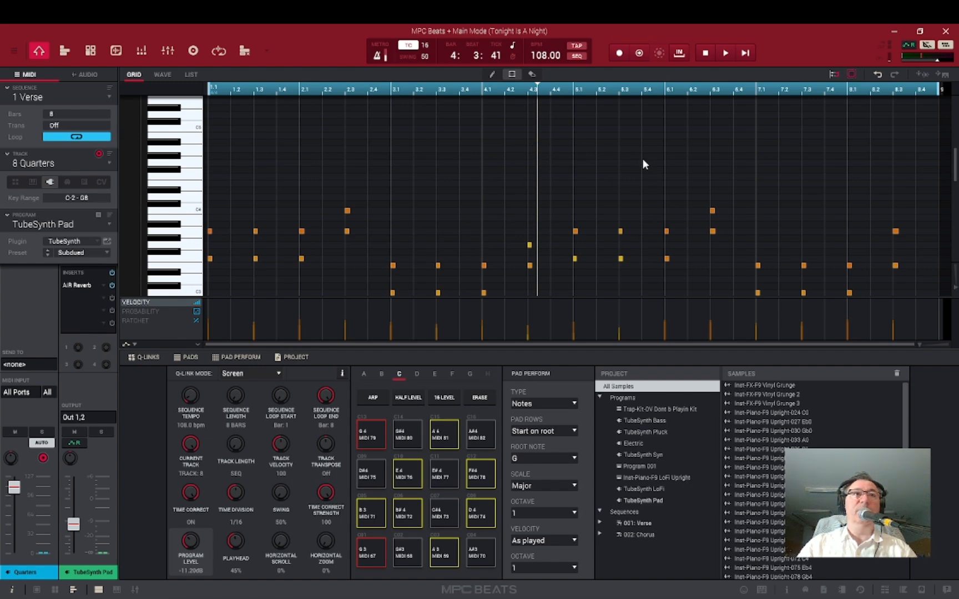
{"action": "scroll", "coordinate": [530, 201], "scroll_direction": "down", "scroll_amount": 3}
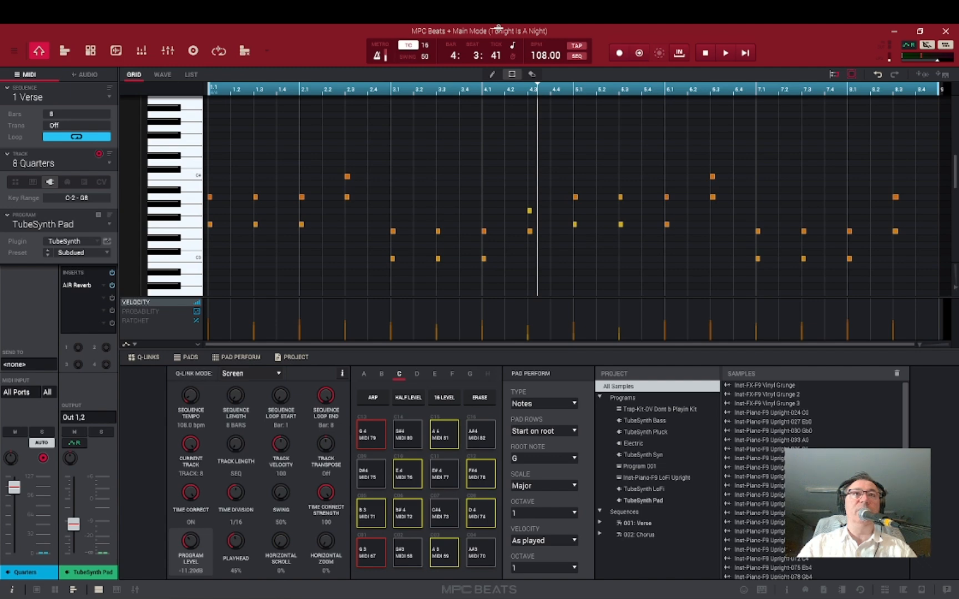
{"action": "scroll", "coordinate": [527, 103], "scroll_direction": "up", "scroll_amount": 3}
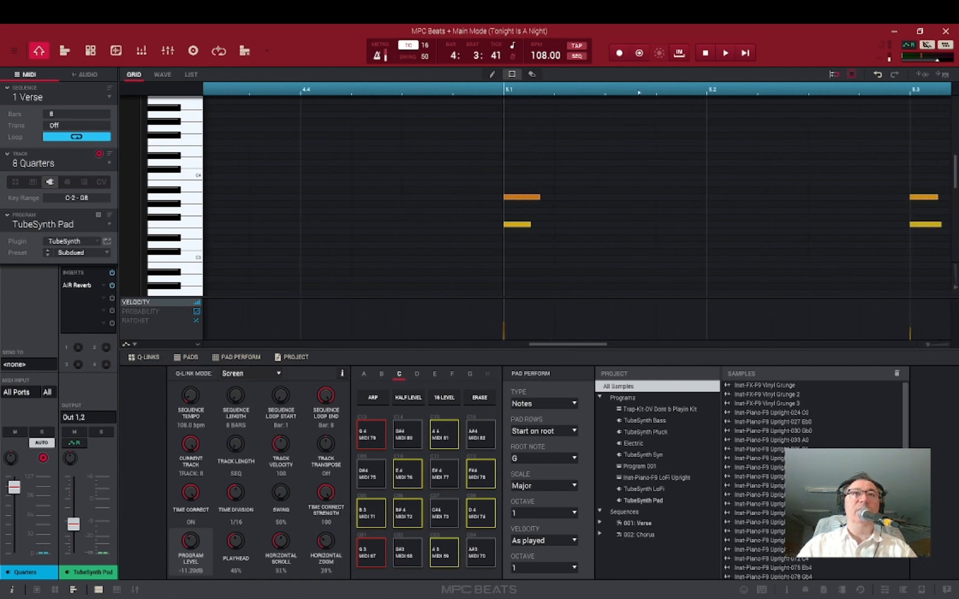
{"action": "scroll", "coordinate": [647, 200], "scroll_direction": "down", "scroll_amount": 5}
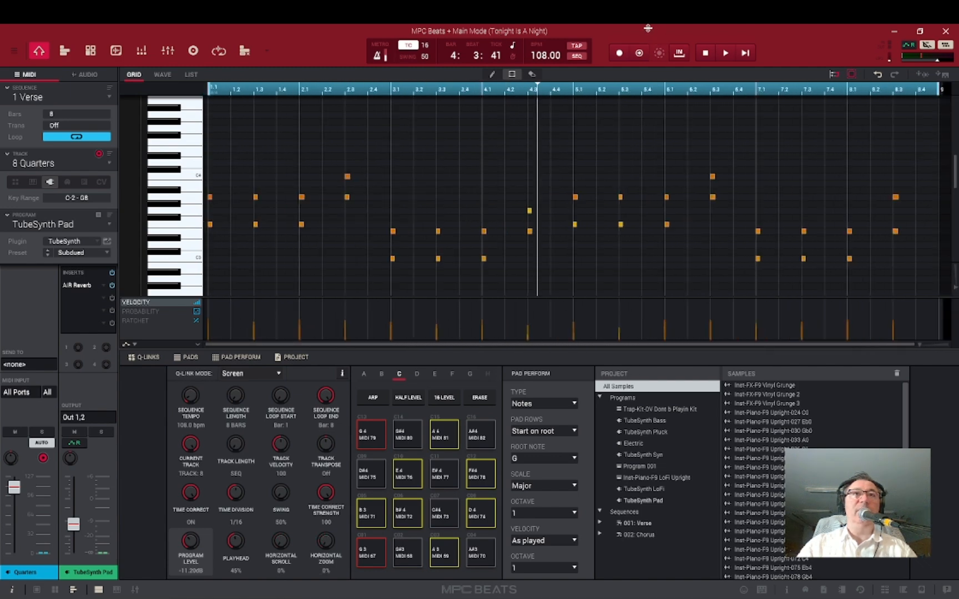
{"action": "left_click_drag", "start_coordinate": [639, 49], "coordinate": [624, 28]}
{"action": "left_click_drag", "start_coordinate": [729, 92], "coordinate": [708, 28]}
{"action": "left_click", "coordinate": [726, 54]}
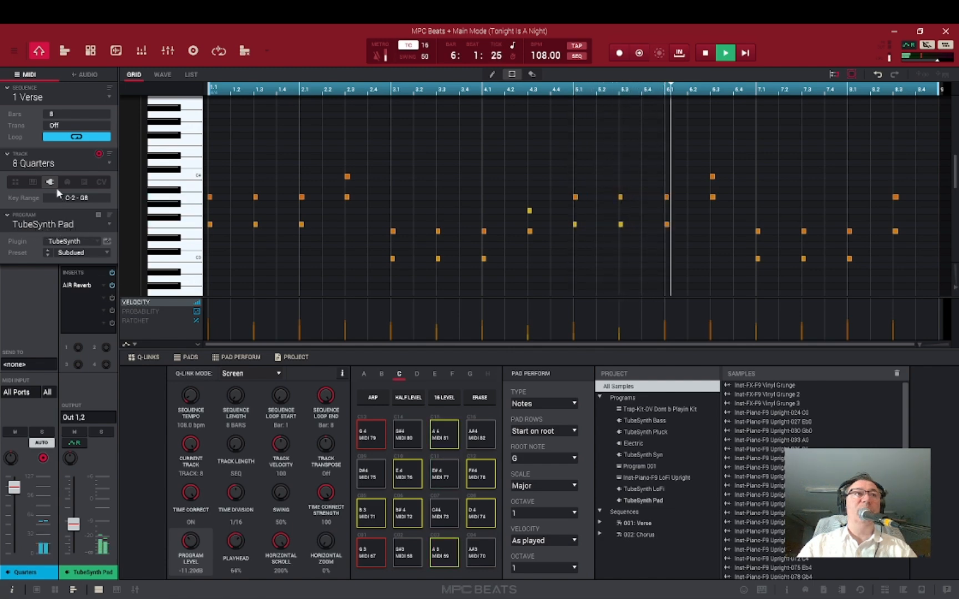
Open the program browser for the Quarters track and expand the VST plugin category.
{"action": "left_click", "coordinate": [109, 224]}
{"action": "left_click", "coordinate": [109, 223]}
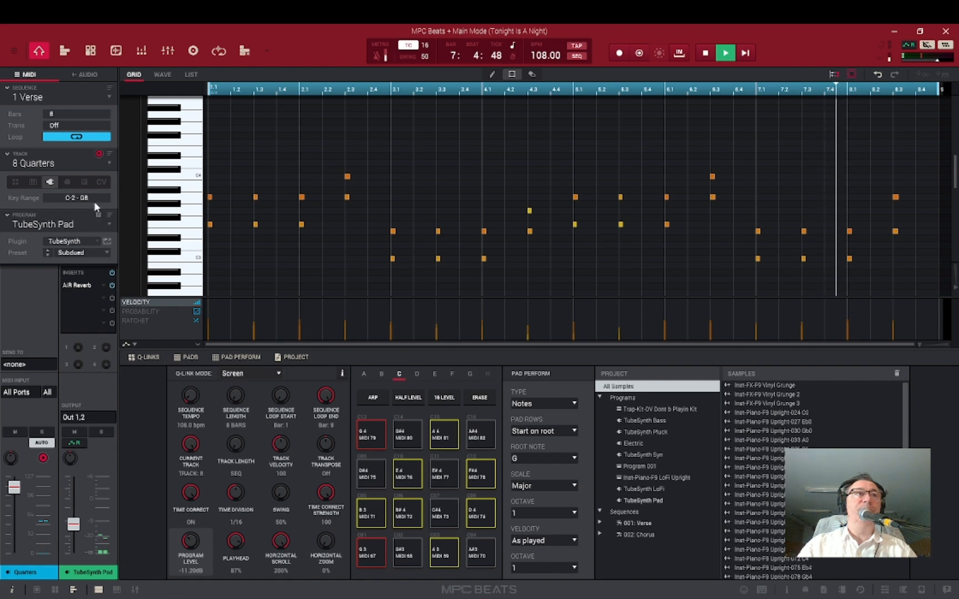
{"action": "left_click", "coordinate": [108, 223]}
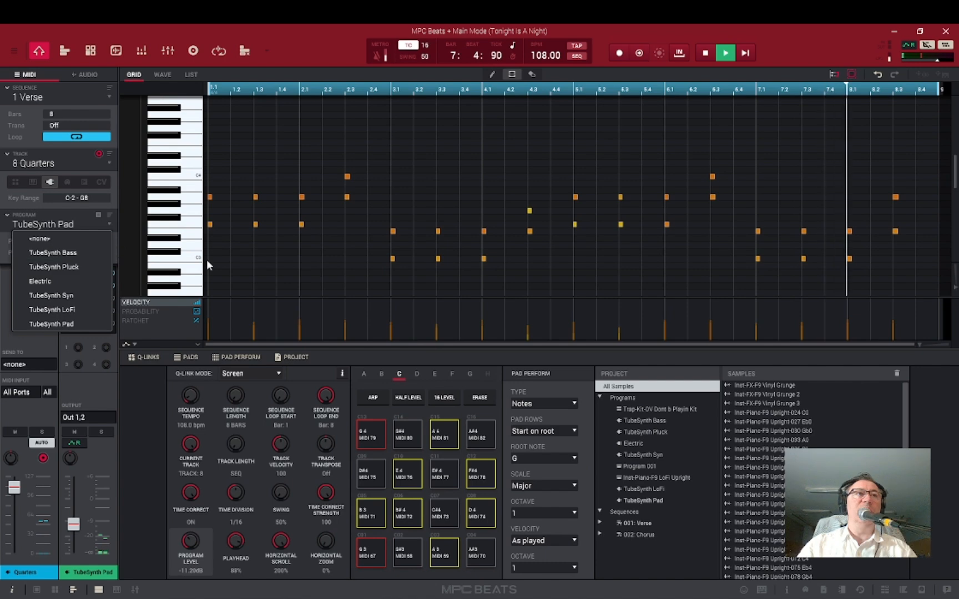
{"action": "left_click", "coordinate": [258, 32]}
{"action": "left_click", "coordinate": [97, 240]}
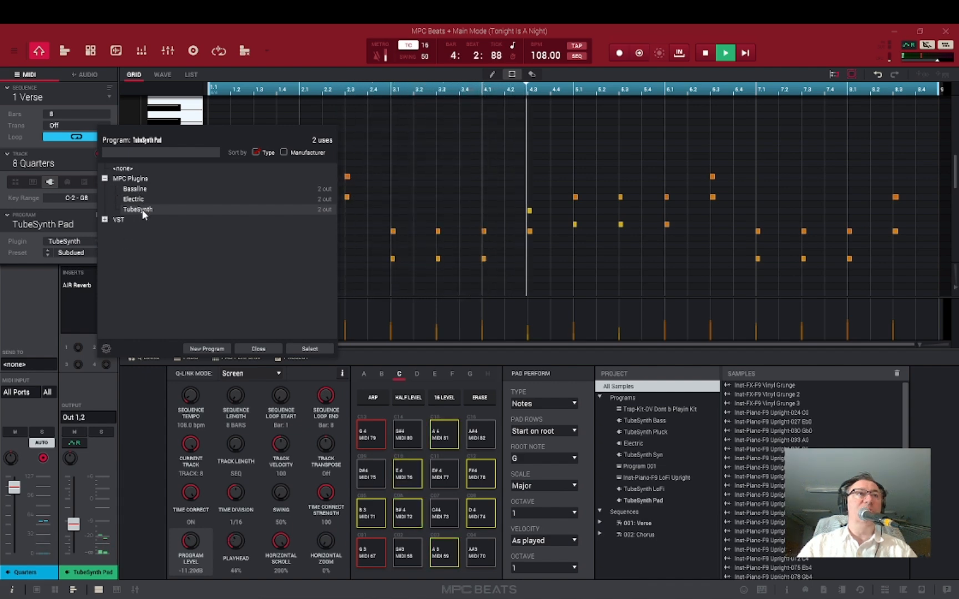
{"action": "left_click", "coordinate": [106, 220]}
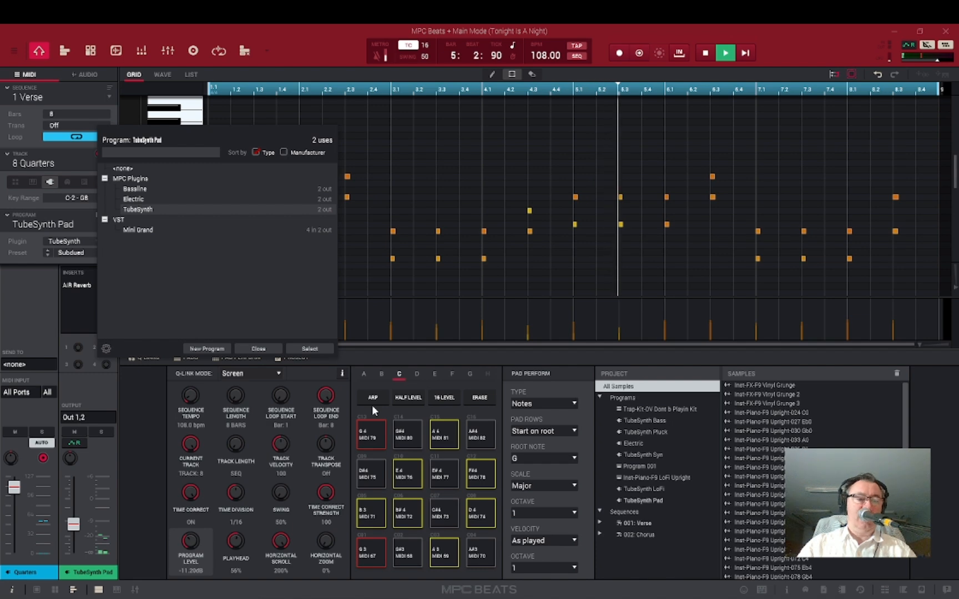
Launch the standalone MiniGrand app from the desktop, dismiss its MIDI device notice, and close it.
{"action": "key", "text": "super+d"}
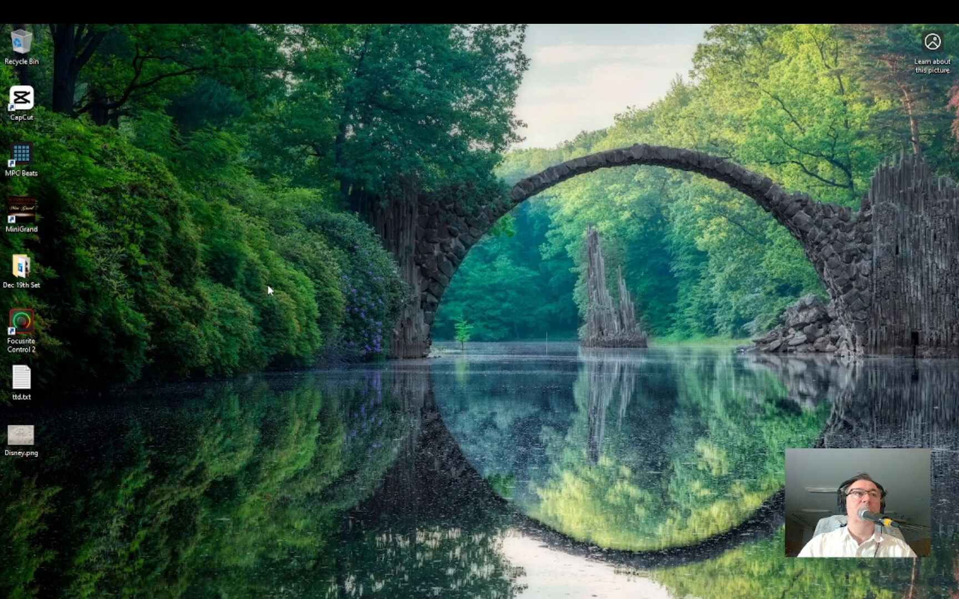
{"action": "double_click", "coordinate": [31, 203]}
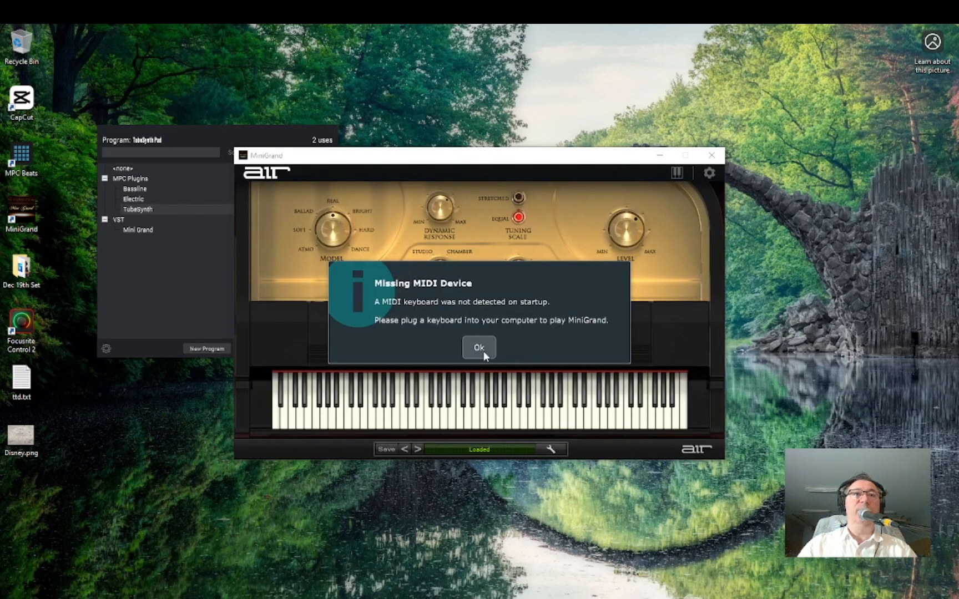
{"action": "left_click", "coordinate": [481, 354]}
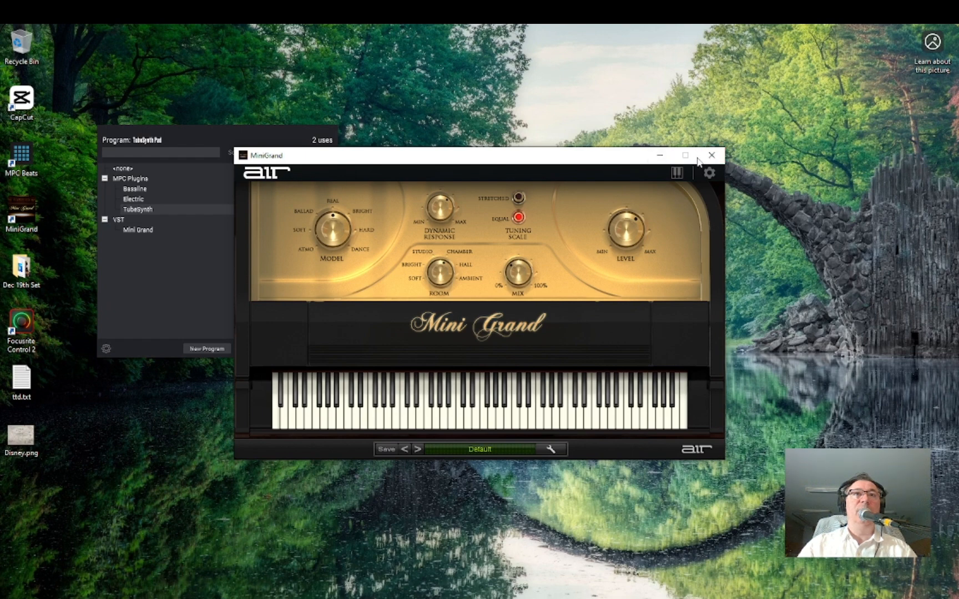
{"action": "left_click", "coordinate": [711, 155]}
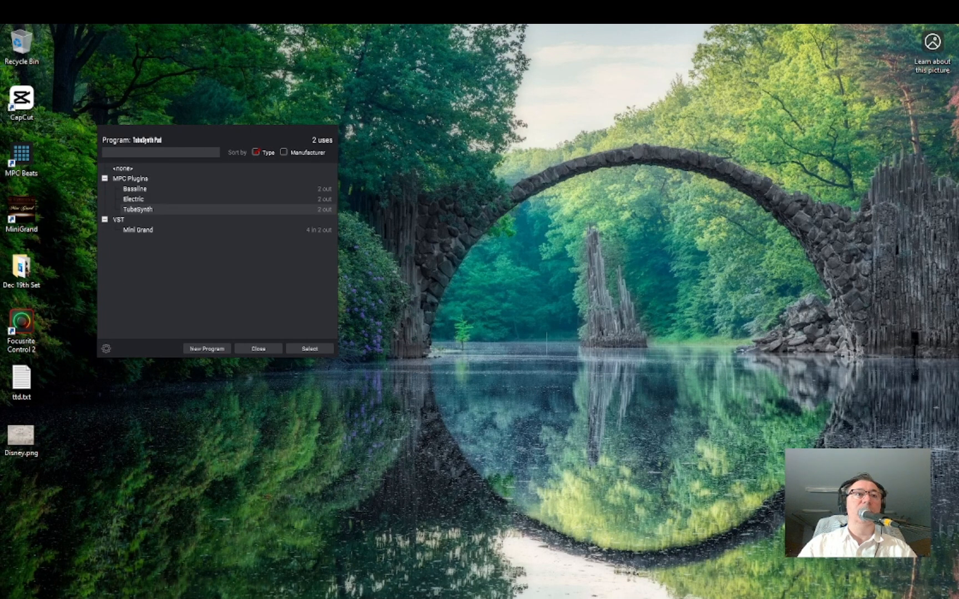
Return to MPC Beats and close the program browser.
{"action": "key", "text": "alt+Tab"}
{"action": "key", "text": "alt+Tab"}
{"action": "left_click", "coordinate": [252, 352]}
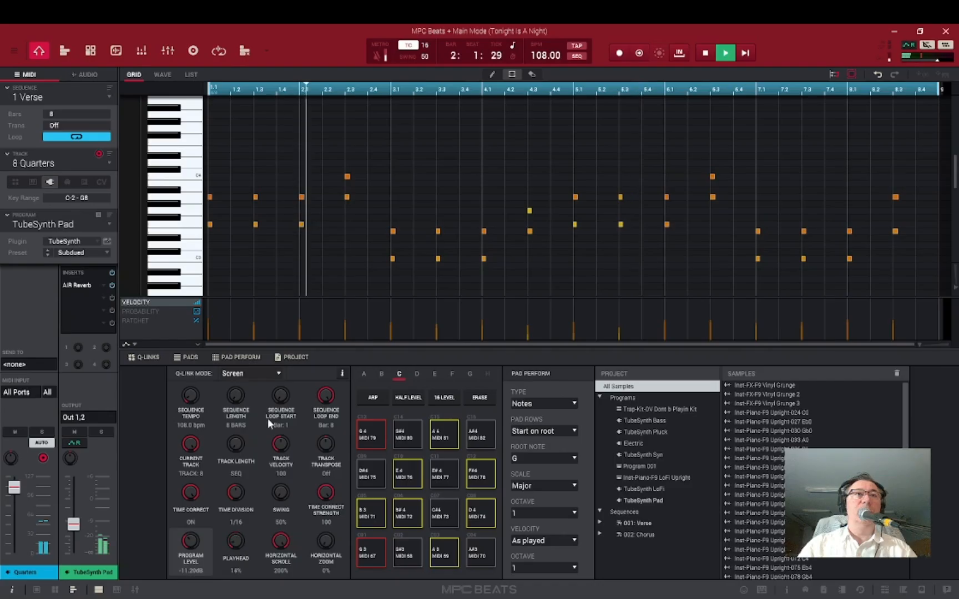
Open Program Edit mode and load the Synth Horns preset from the Synth category on TubeSynth.
{"action": "left_click", "coordinate": [64, 51]}
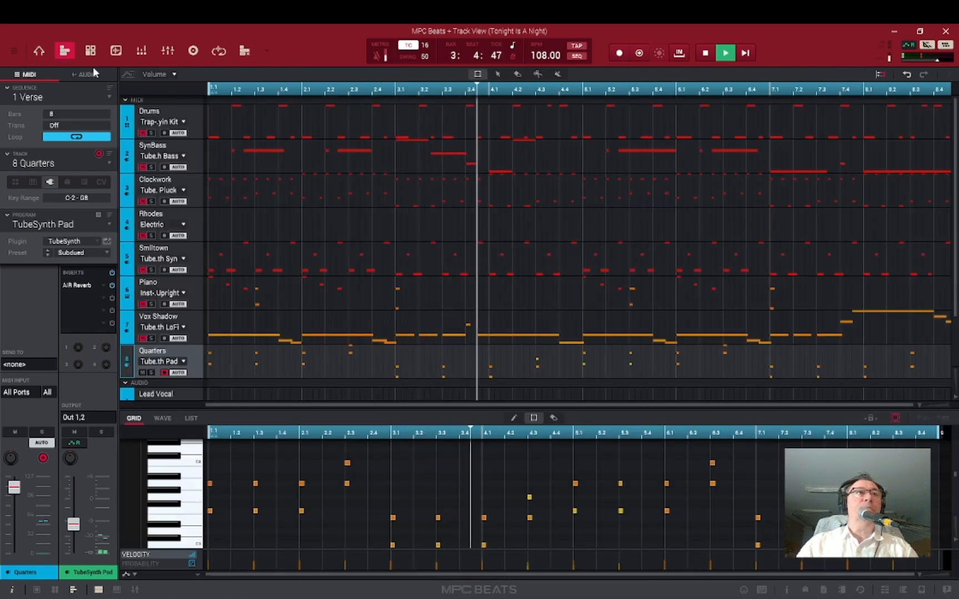
{"action": "left_click", "coordinate": [90, 51]}
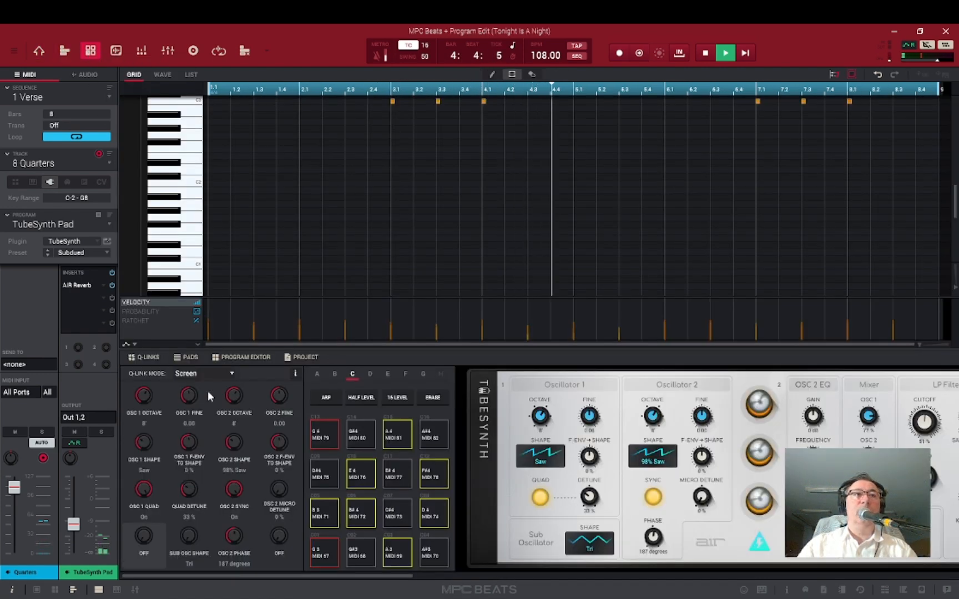
{"action": "left_click", "coordinate": [107, 253]}
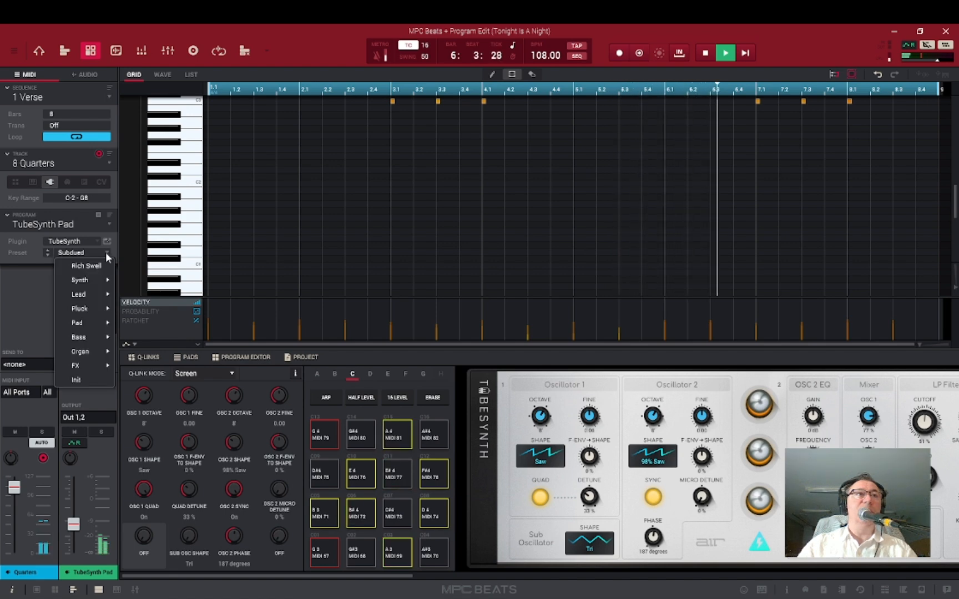
{"action": "mouse_move", "coordinate": [85, 335]}
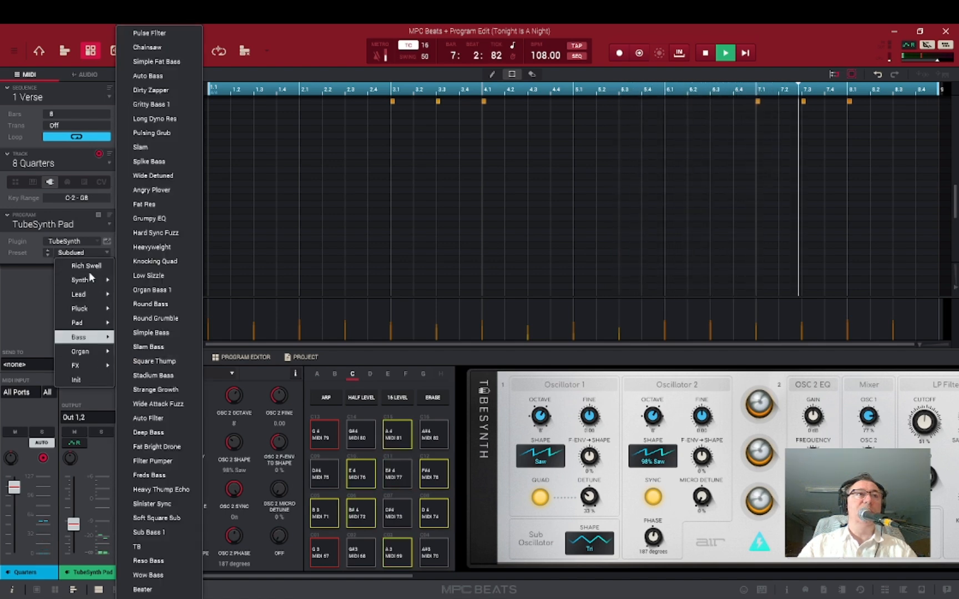
{"action": "mouse_move", "coordinate": [83, 280]}
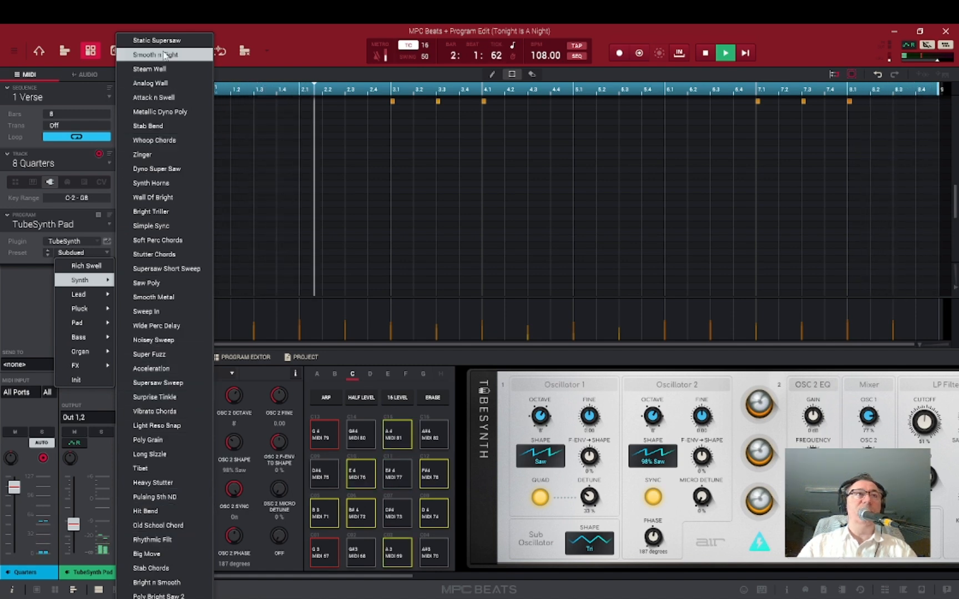
{"action": "left_click", "coordinate": [162, 183]}
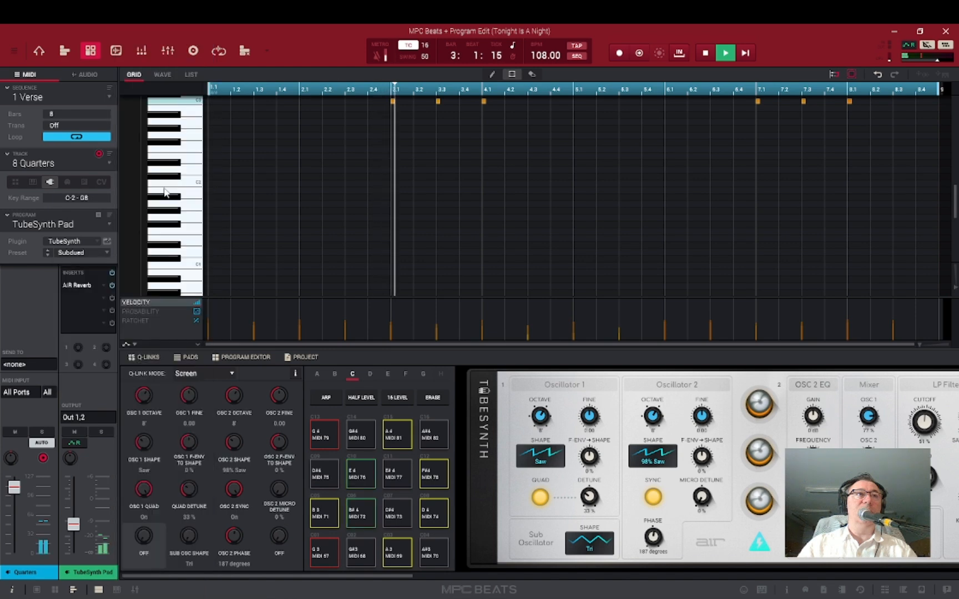
Change the TubeSynth preset to Sync 1 from the Lead category.
{"action": "left_click", "coordinate": [106, 254]}
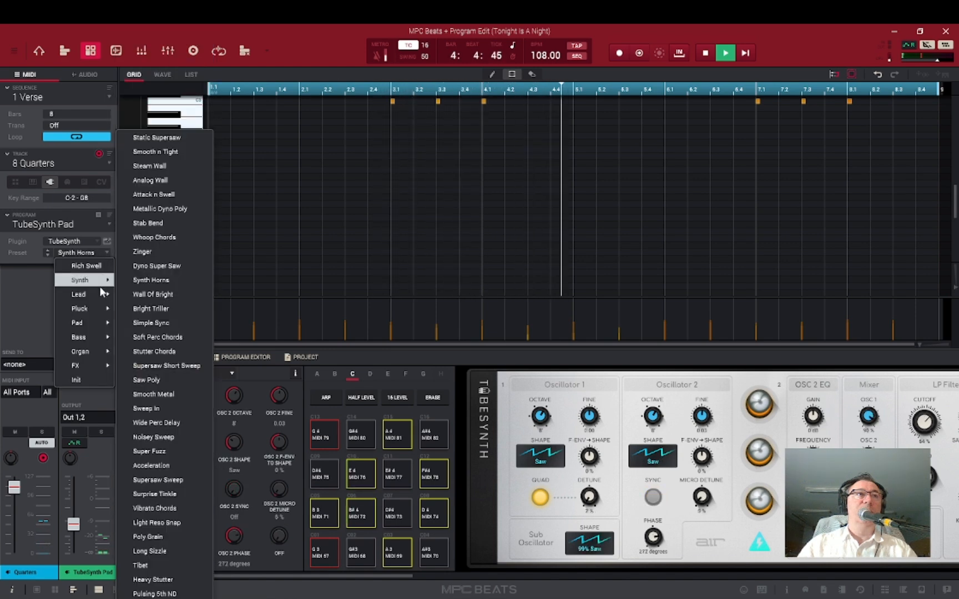
{"action": "mouse_move", "coordinate": [100, 295]}
{"action": "left_click", "coordinate": [155, 297]}
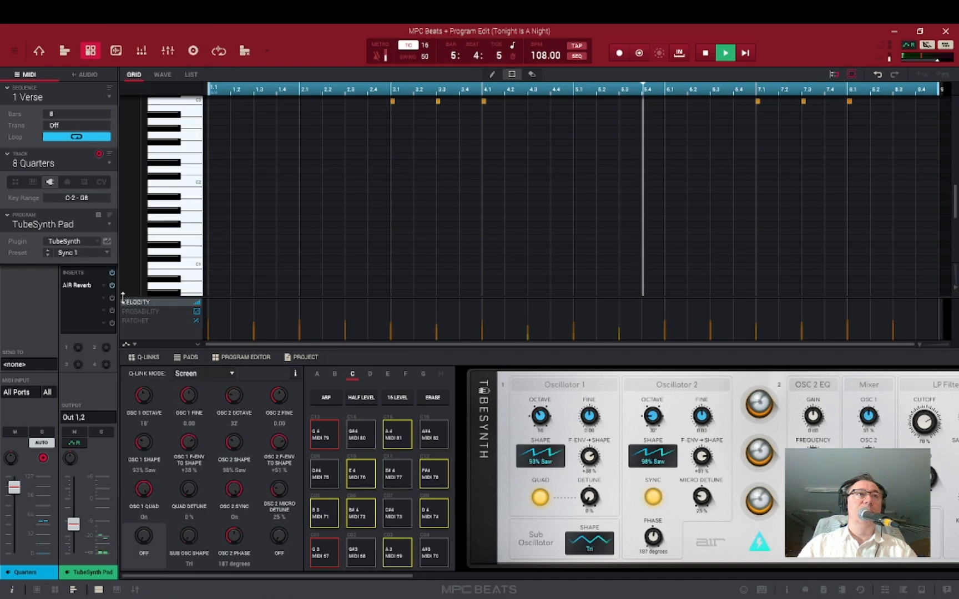
Change the TubeSynth preset to Collapse from the Pad category.
{"action": "left_click", "coordinate": [108, 253]}
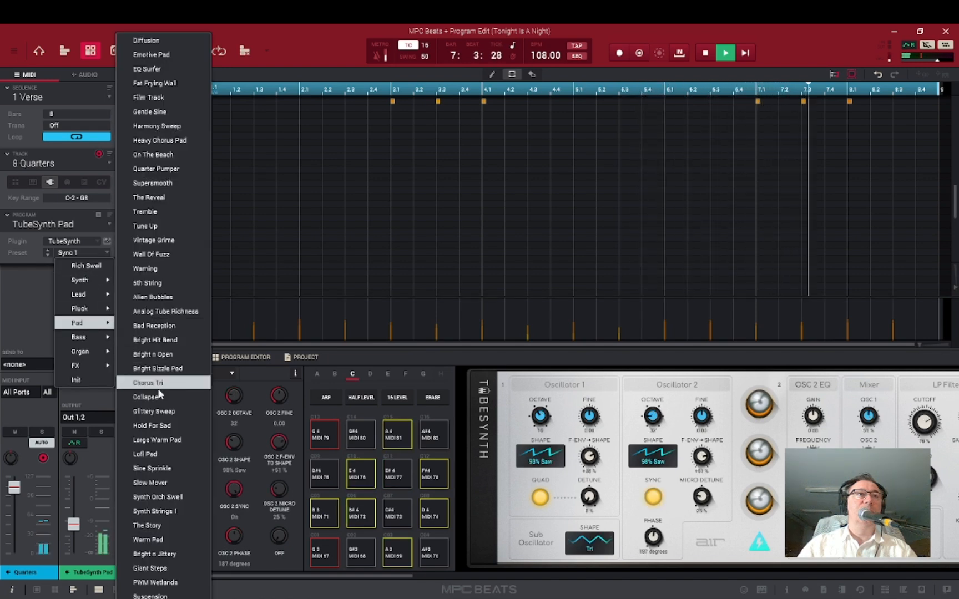
{"action": "left_click", "coordinate": [160, 397]}
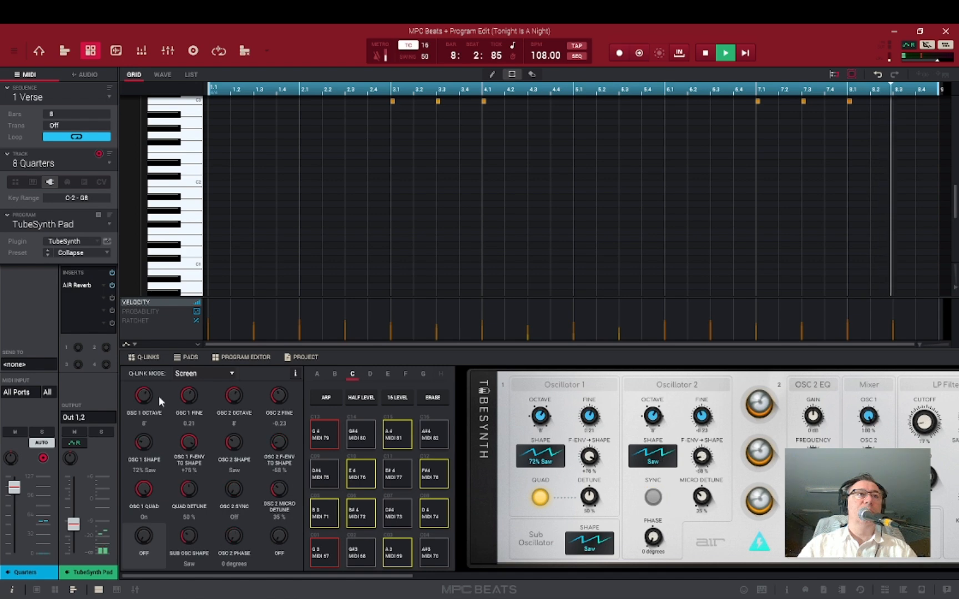
Change the TubeSynth preset to Club Pluck from the Pluck category.
{"action": "left_click", "coordinate": [107, 252]}
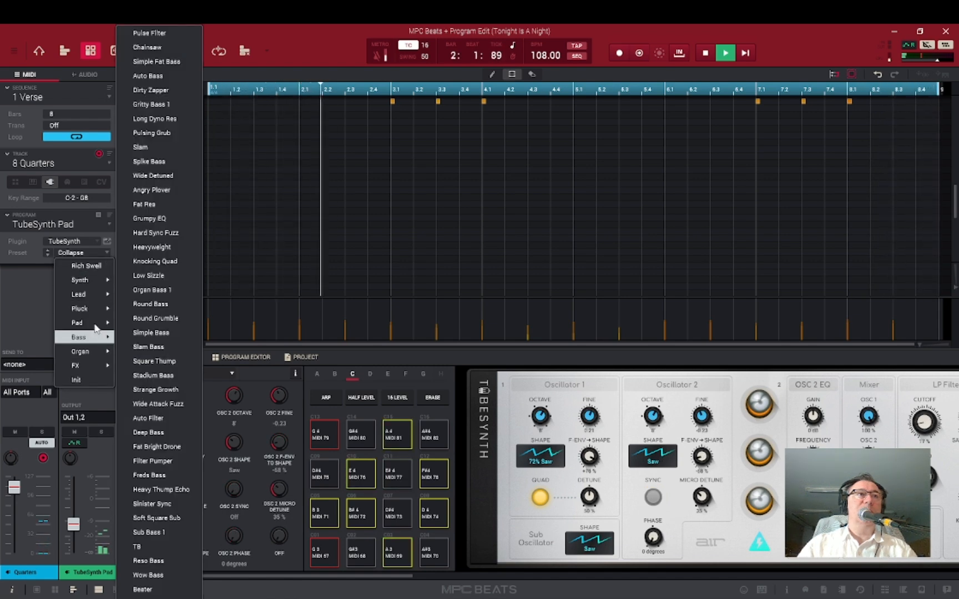
{"action": "mouse_move", "coordinate": [95, 313]}
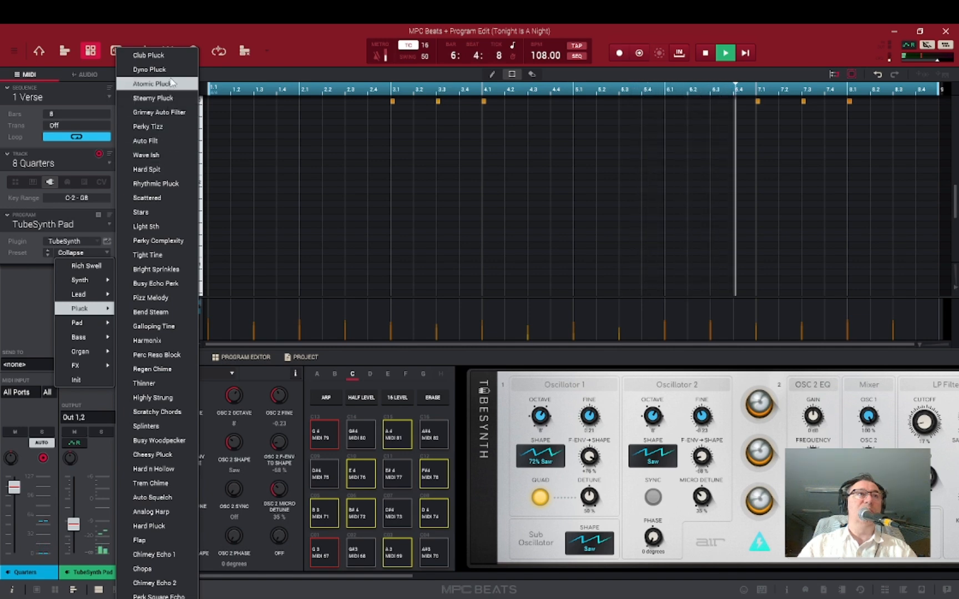
{"action": "left_click", "coordinate": [172, 61]}
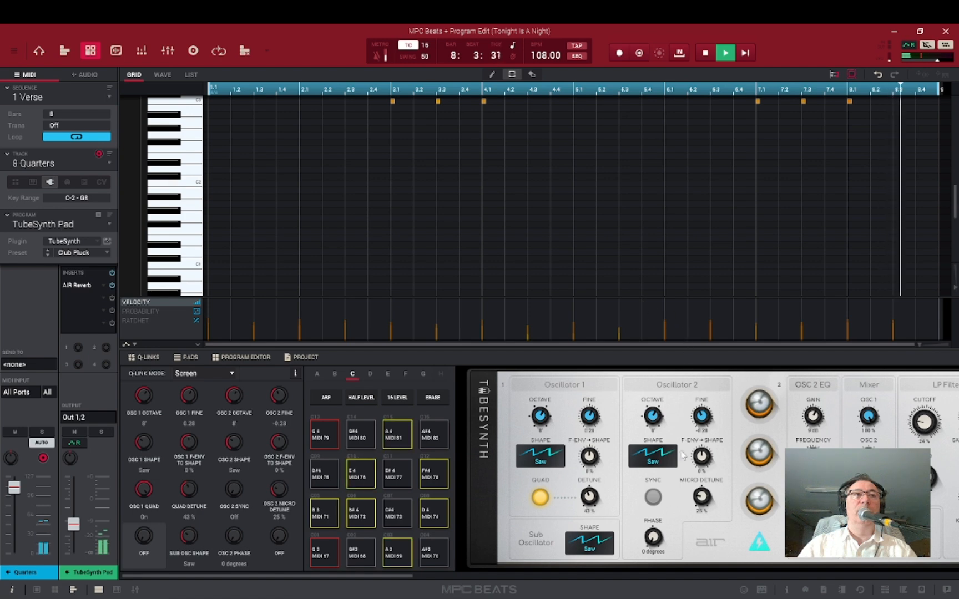
Expand the TubeSynth panel, raise the LP filter cutoff to 51% and set Oscillator 2 fine tuning to 0.00.
{"action": "left_click_drag", "start_coordinate": [385, 574], "coordinate": [499, 579]}
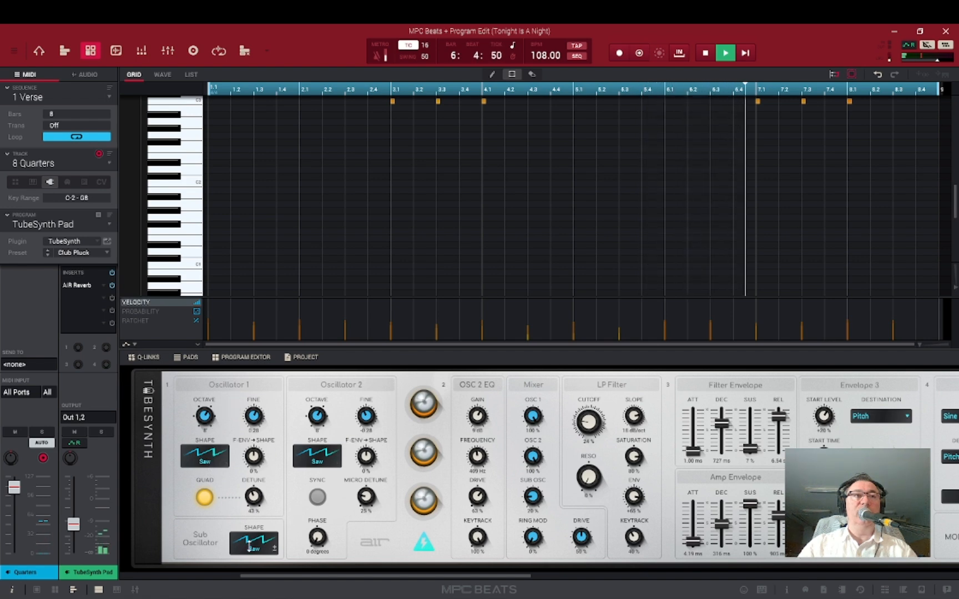
{"action": "mouse_move", "coordinate": [210, 421]}
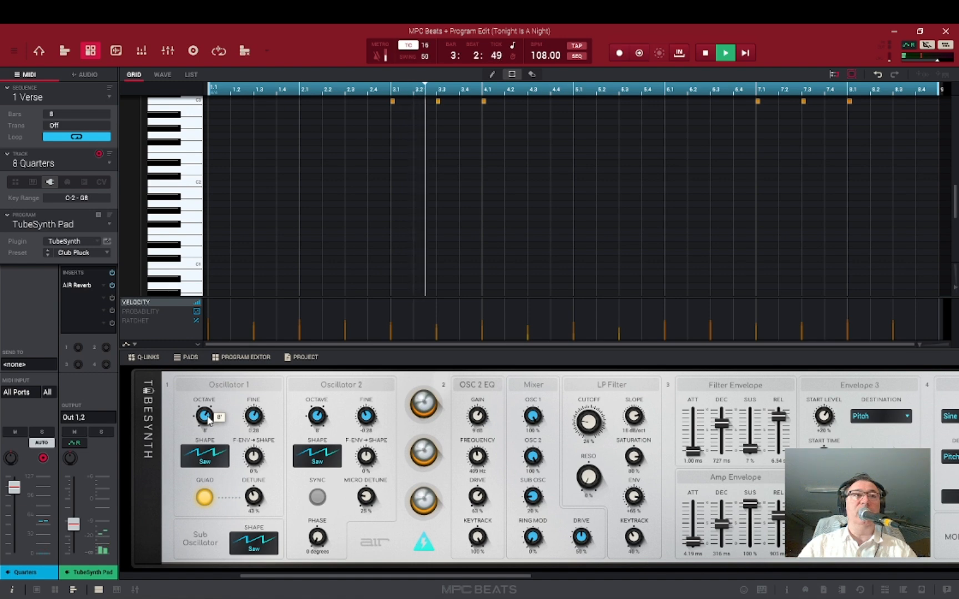
{"action": "mouse_move", "coordinate": [373, 420]}
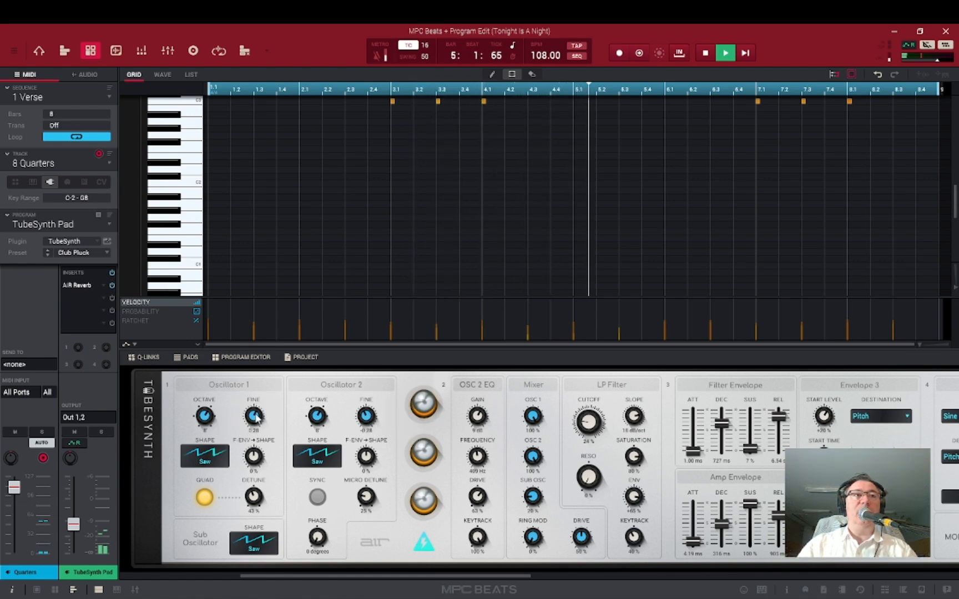
{"action": "mouse_move", "coordinate": [254, 422]}
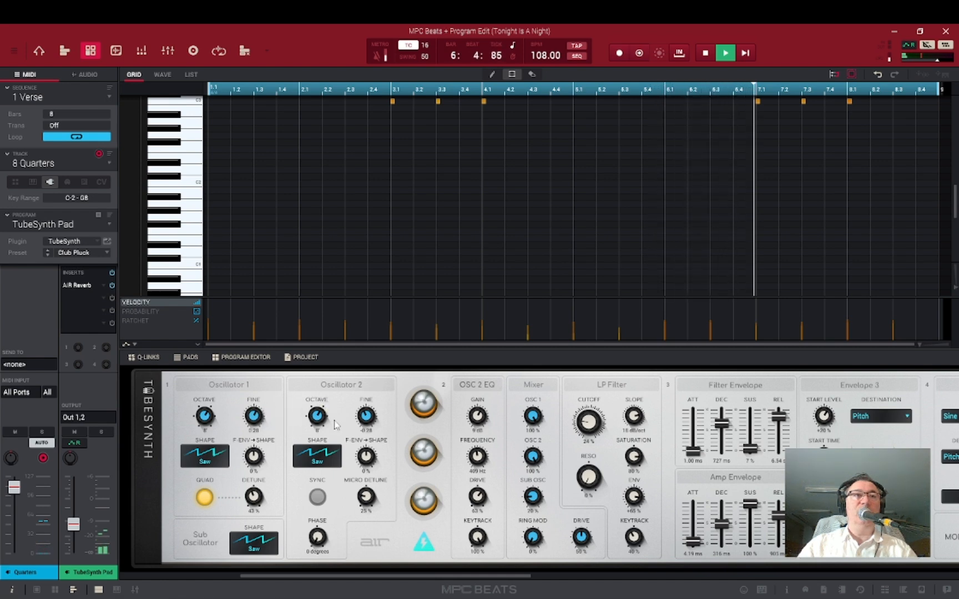
{"action": "mouse_move", "coordinate": [322, 421]}
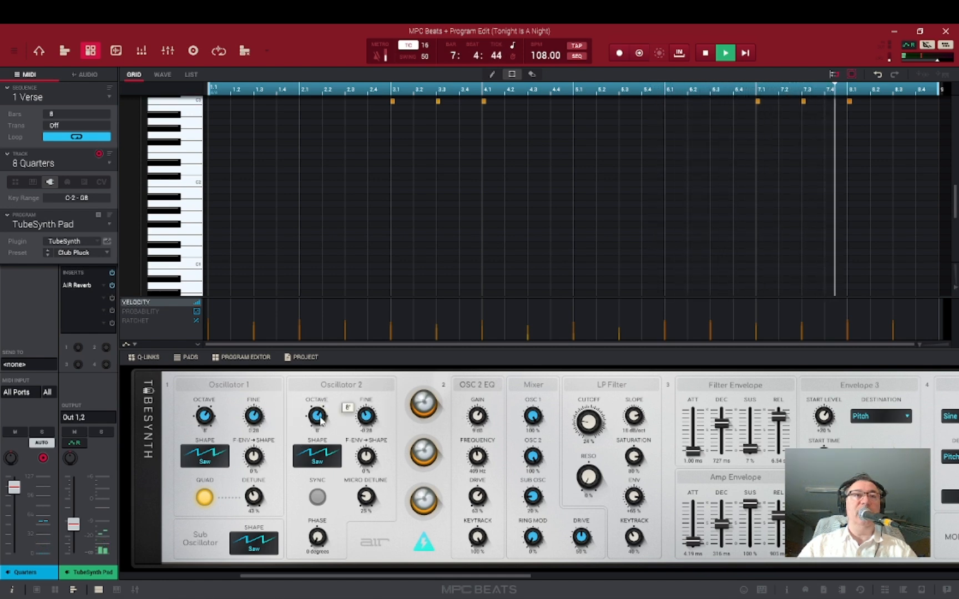
{"action": "mouse_move", "coordinate": [588, 422]}
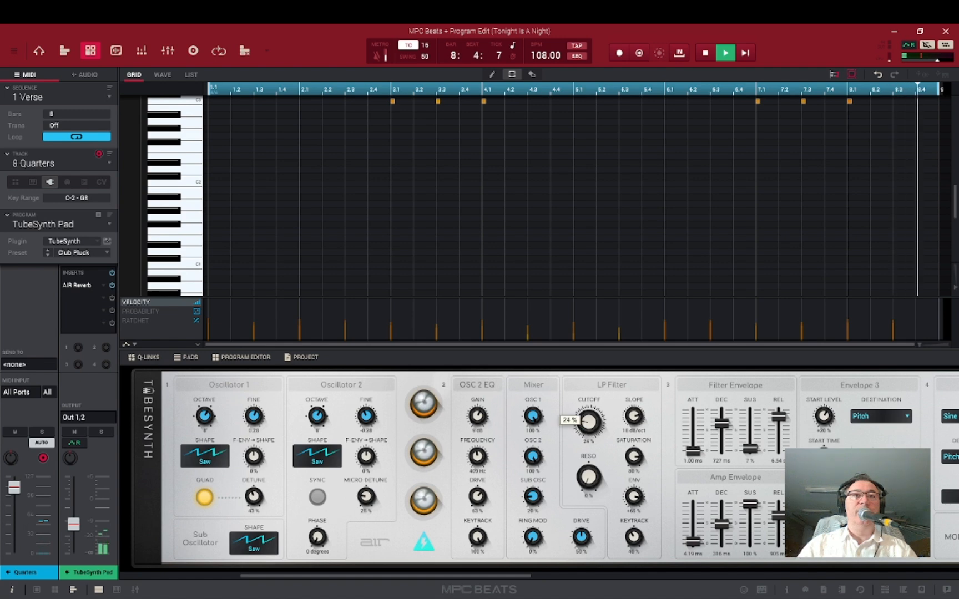
{"action": "left_click_drag", "start_coordinate": [588, 422], "coordinate": [588, 410]}
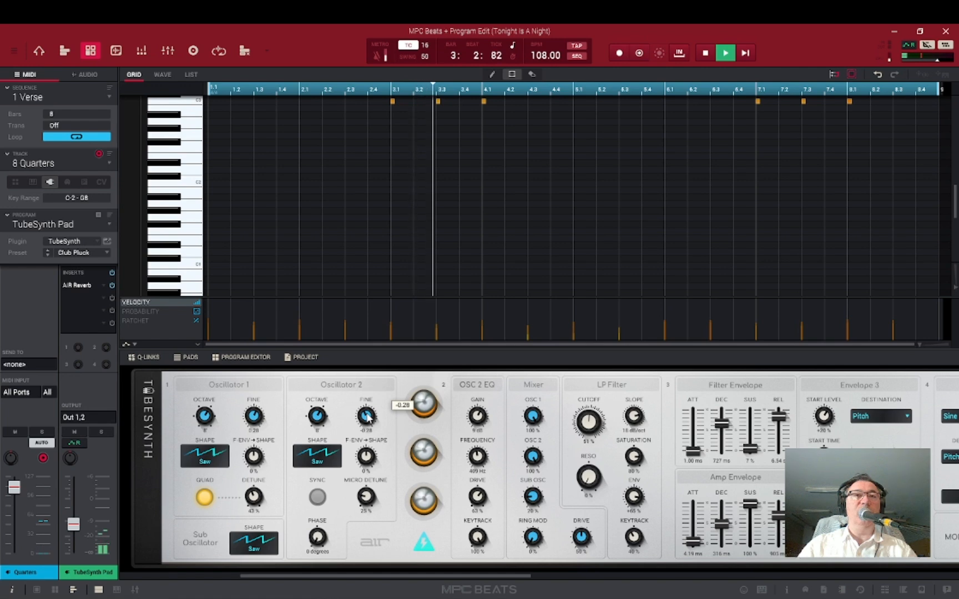
{"action": "left_click_drag", "start_coordinate": [367, 418], "coordinate": [366, 414]}
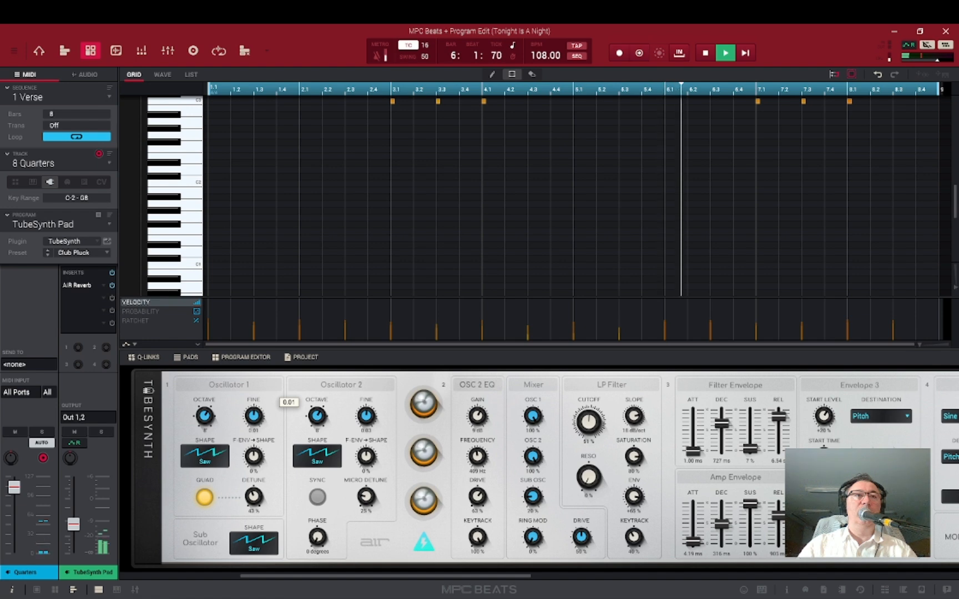
{"action": "mouse_move", "coordinate": [368, 422]}
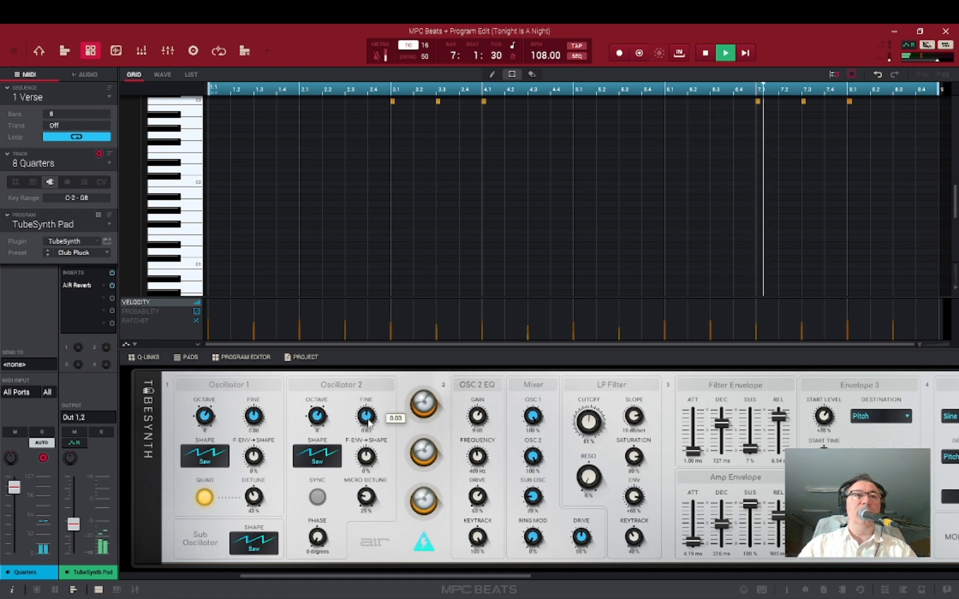
{"action": "left_click_drag", "start_coordinate": [367, 416], "coordinate": [367, 418]}
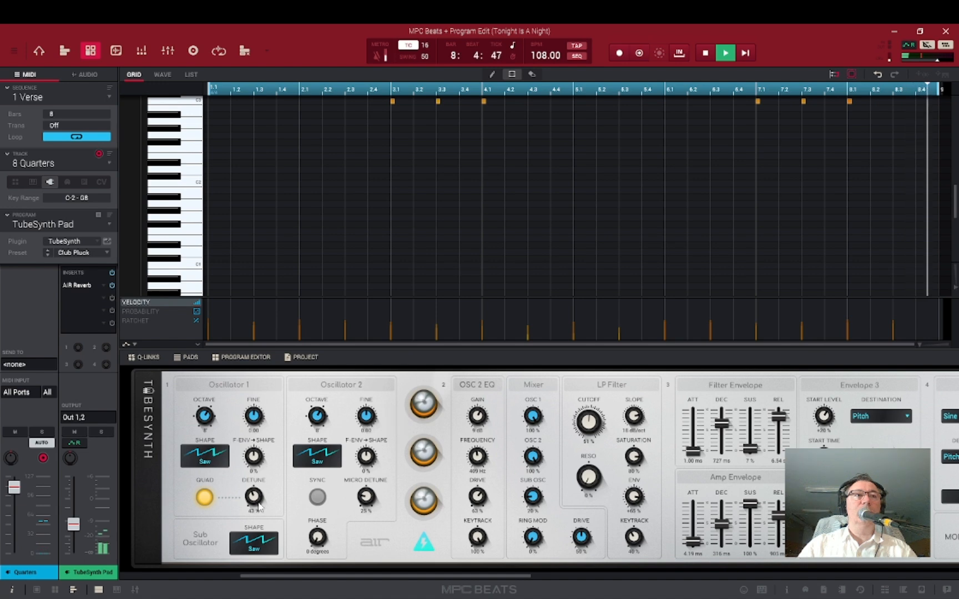
Set Oscillator 2 micro detune and Oscillator 1 detune to 0%.
{"action": "mouse_move", "coordinate": [265, 501]}
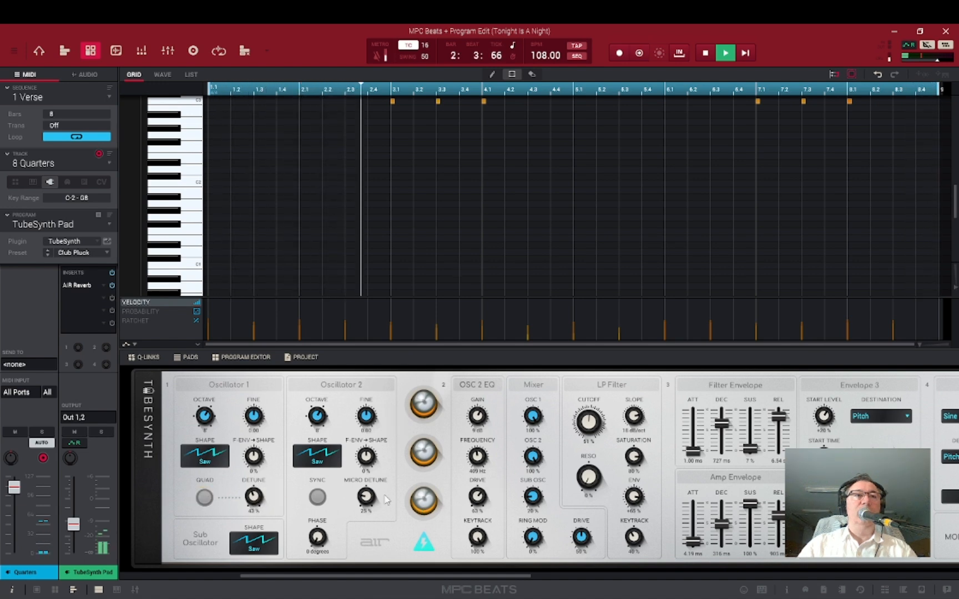
{"action": "mouse_move", "coordinate": [386, 500]}
{"action": "mouse_move", "coordinate": [367, 496]}
{"action": "left_mouse_down"}
{"action": "mouse_move", "coordinate": [367, 471]}
{"action": "mouse_move", "coordinate": [365, 511]}
{"action": "left_mouse_up"}
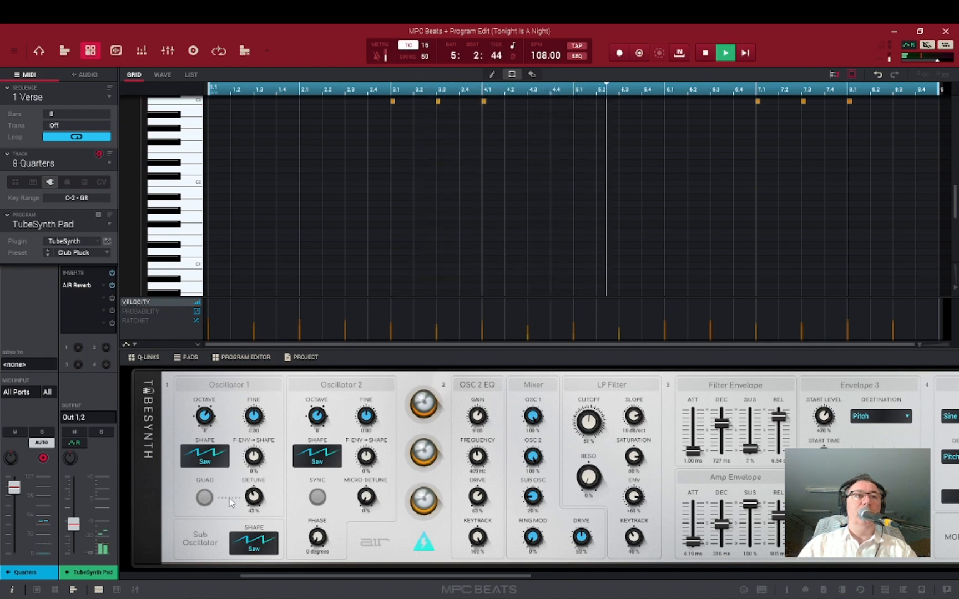
{"action": "mouse_move", "coordinate": [255, 497]}
{"action": "left_click_drag", "start_coordinate": [255, 497], "coordinate": [282, 513]}
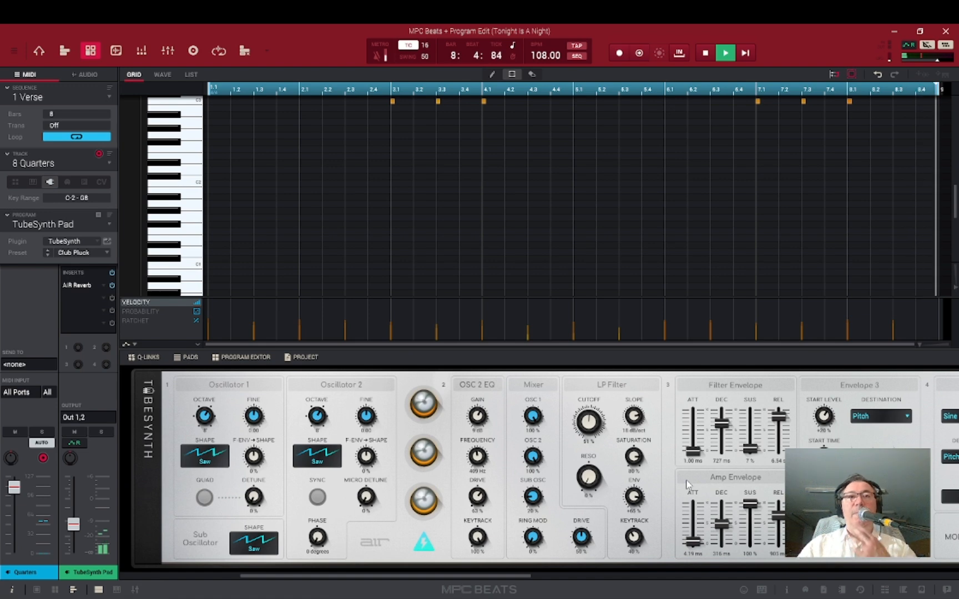
Raise the filter resonance to 78% and set the filter envelope attack to 331 ms.
{"action": "left_click_drag", "start_coordinate": [589, 477], "coordinate": [589, 411]}
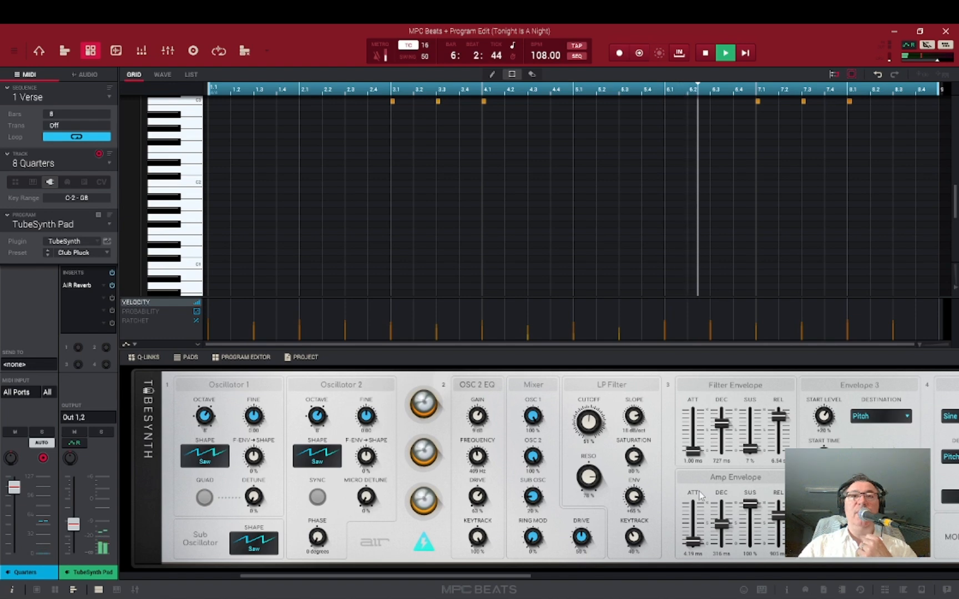
{"action": "left_click_drag", "start_coordinate": [693, 450], "coordinate": [692, 430]}
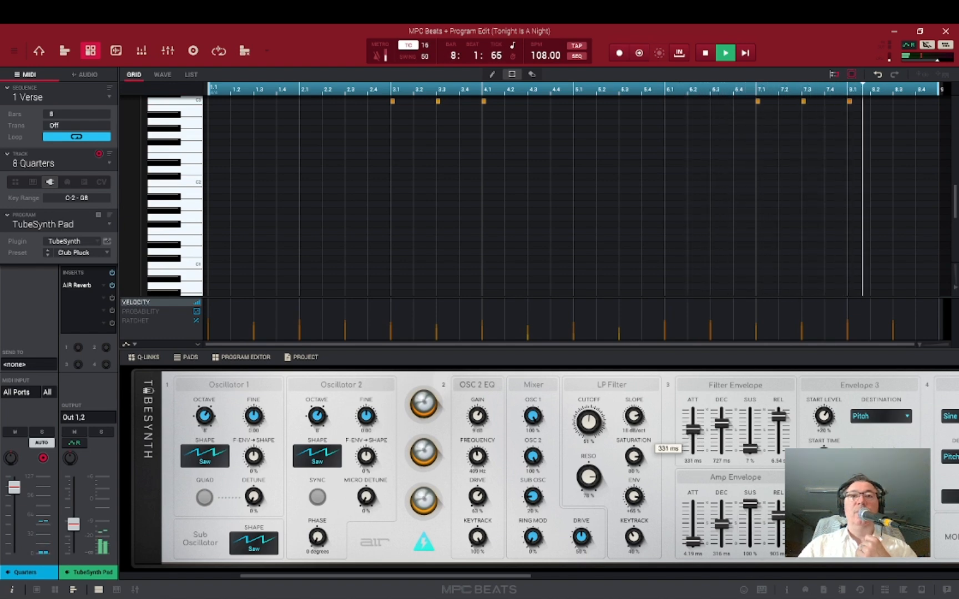
Set the amp envelope attack to 310 ms and lower the amp release to 1.00 ms.
{"action": "left_click_drag", "start_coordinate": [692, 541], "coordinate": [692, 524]}
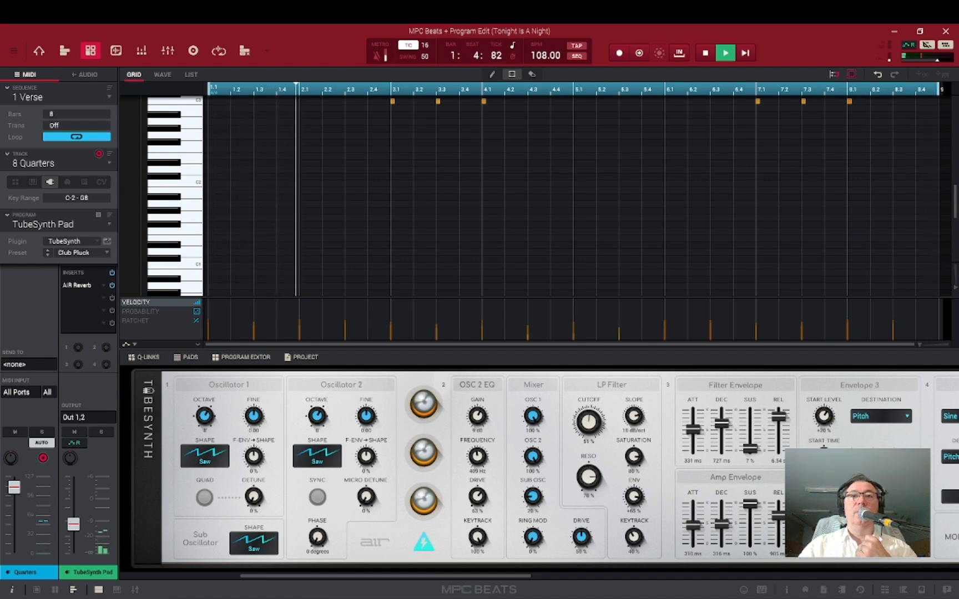
{"action": "left_click_drag", "start_coordinate": [779, 516], "coordinate": [780, 550]}
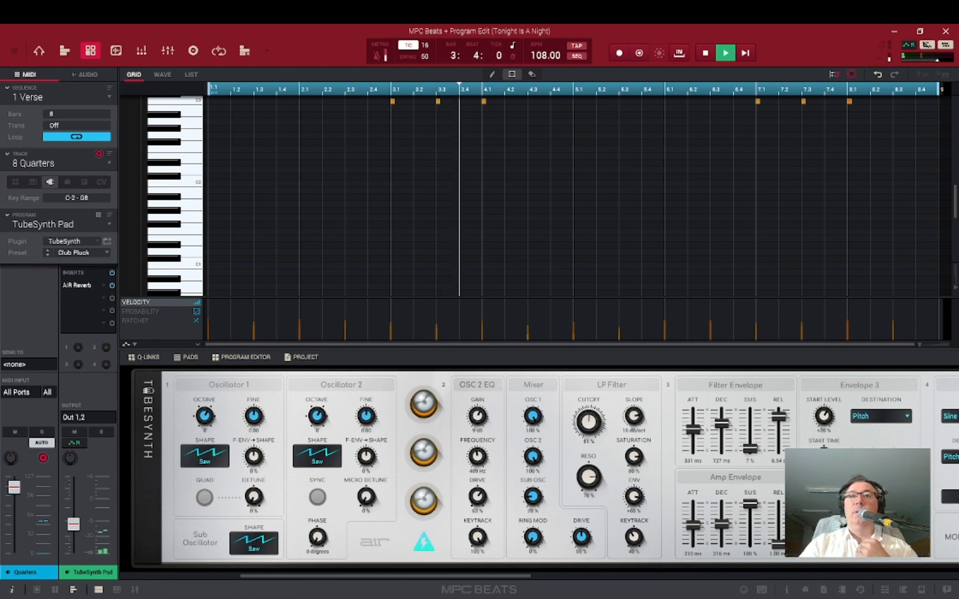
Switch off the Delay and Reverb effects in TubeSynth's effects chain.
{"action": "scroll", "coordinate": [538, 466], "scroll_direction": "right", "scroll_amount": 5}
{"action": "scroll", "coordinate": [538, 467], "scroll_direction": "right", "scroll_amount": 5}
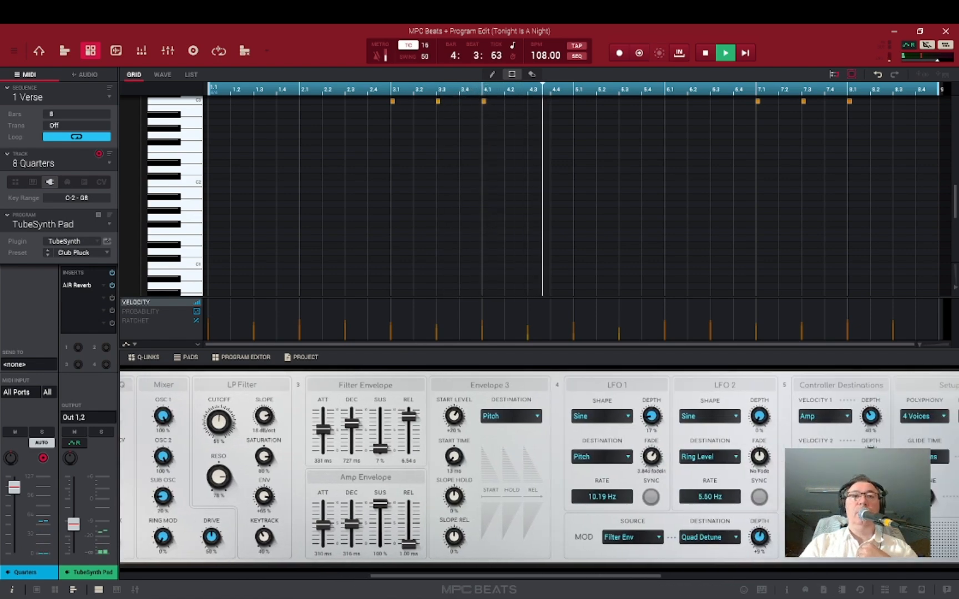
{"action": "scroll", "coordinate": [539, 466], "scroll_direction": "right", "scroll_amount": 5}
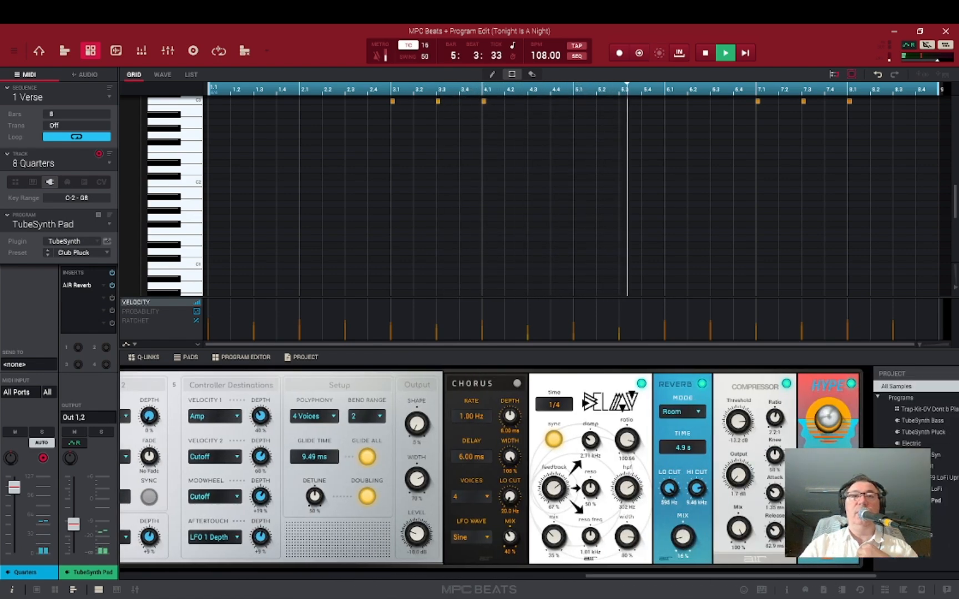
{"action": "left_click", "coordinate": [642, 383]}
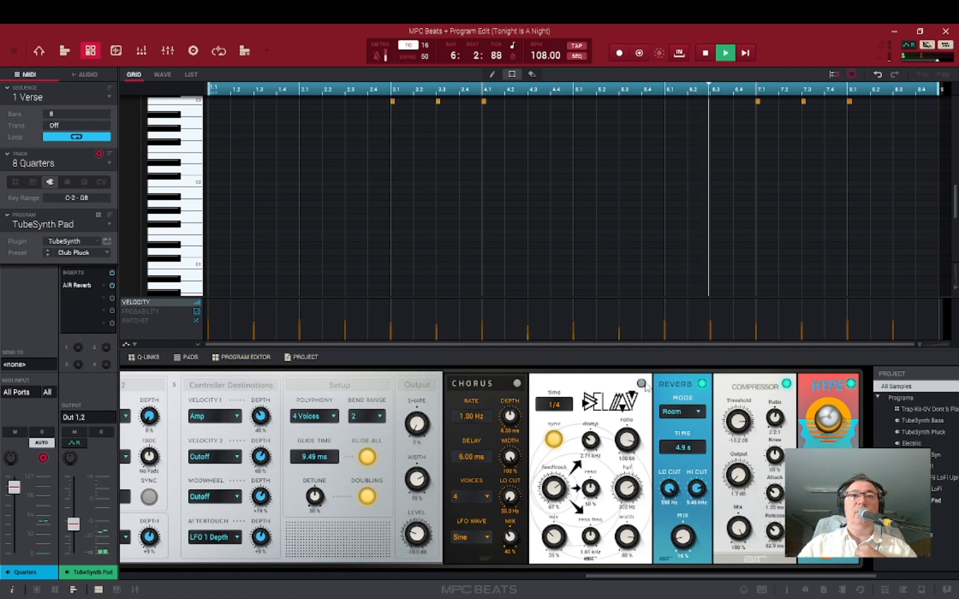
{"action": "left_click", "coordinate": [703, 385]}
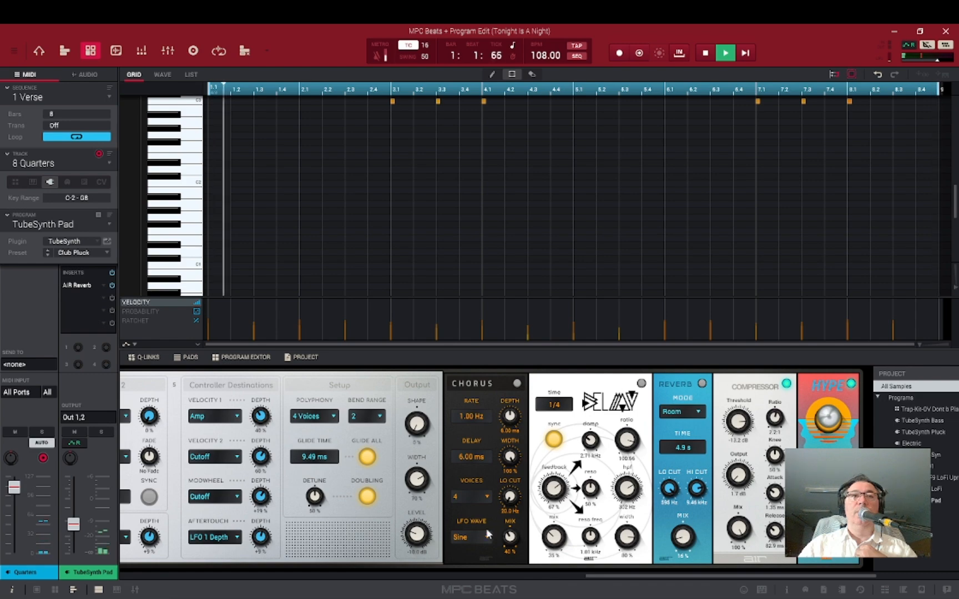
Set both the filter envelope and amp envelope attacks to 1.00 ms.
{"action": "left_click_drag", "start_coordinate": [604, 578], "coordinate": [589, 576]}
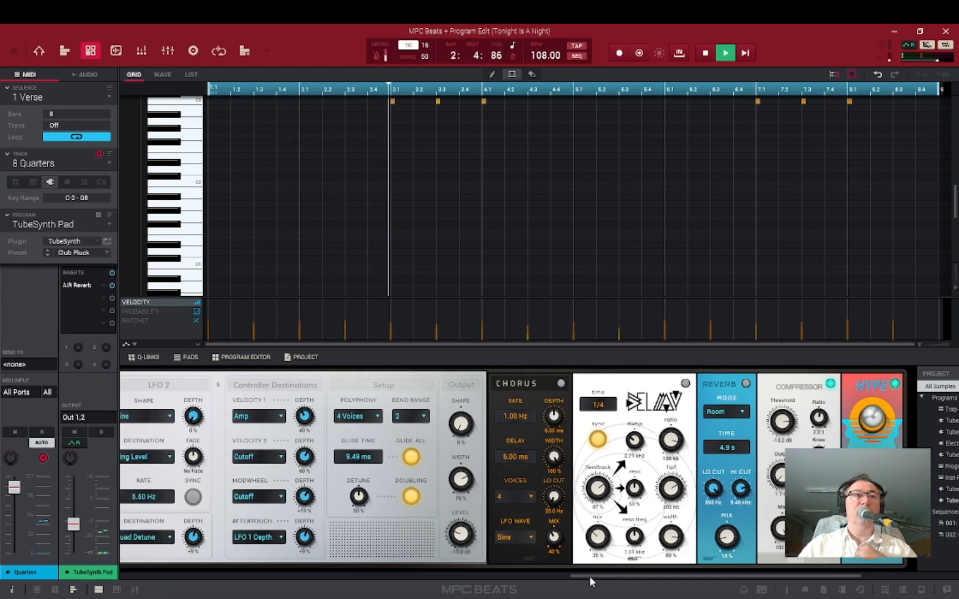
{"action": "left_click_drag", "start_coordinate": [589, 576], "coordinate": [341, 569]}
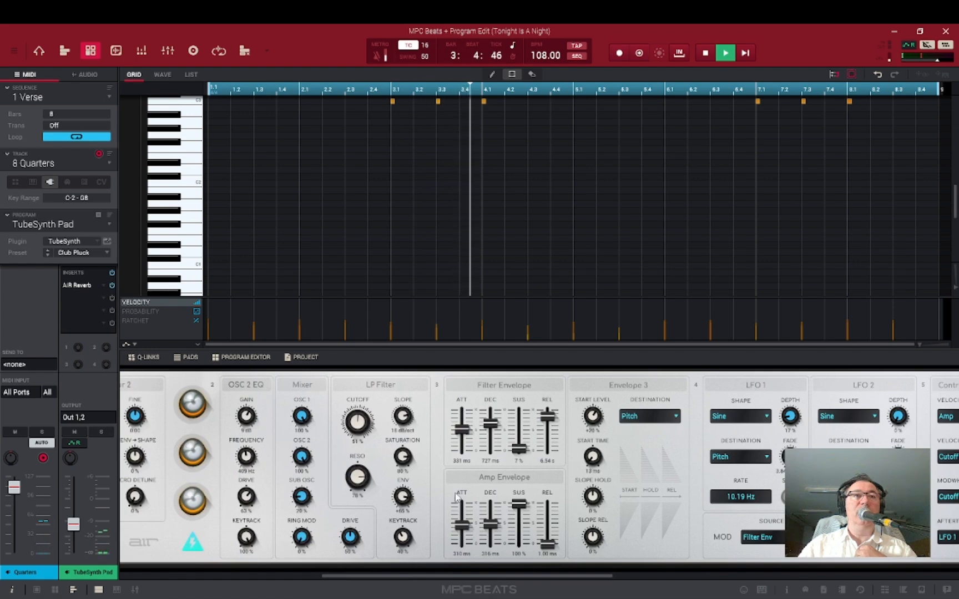
{"action": "left_click_drag", "start_coordinate": [462, 430], "coordinate": [462, 450]}
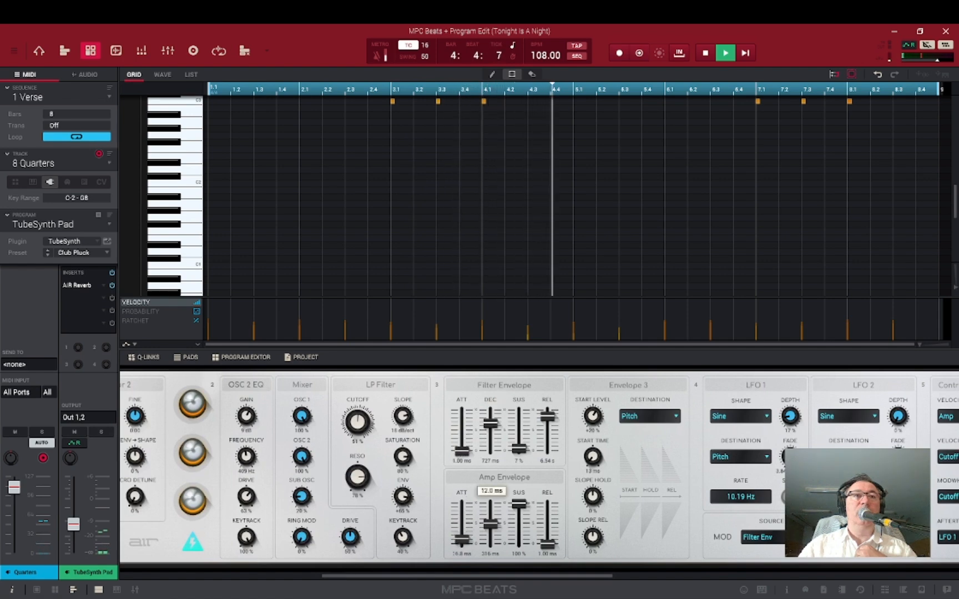
{"action": "left_click_drag", "start_coordinate": [463, 530], "coordinate": [463, 549]}
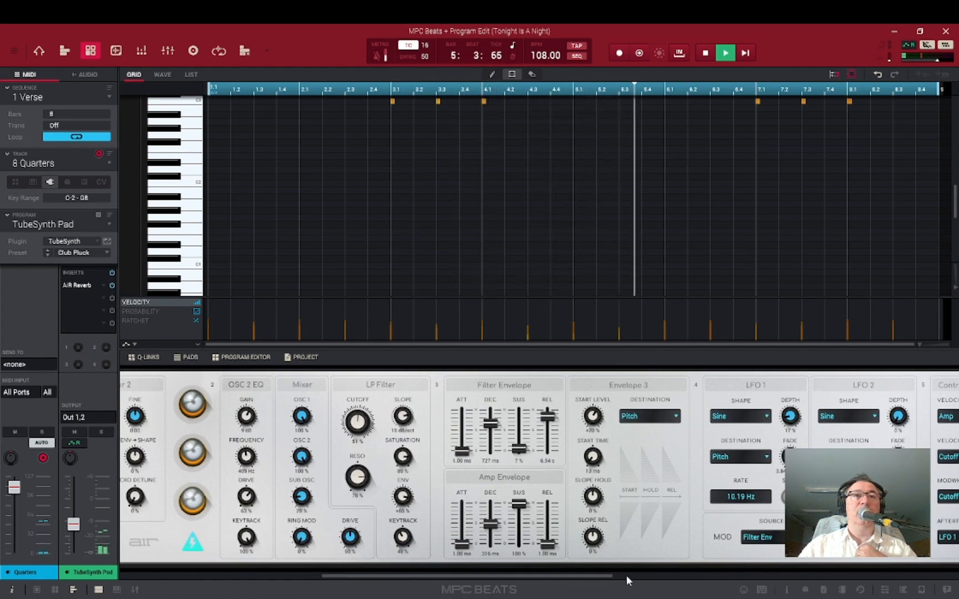
Bypass the track's A/R Reverb insert and stop playback.
{"action": "left_click", "coordinate": [112, 285]}
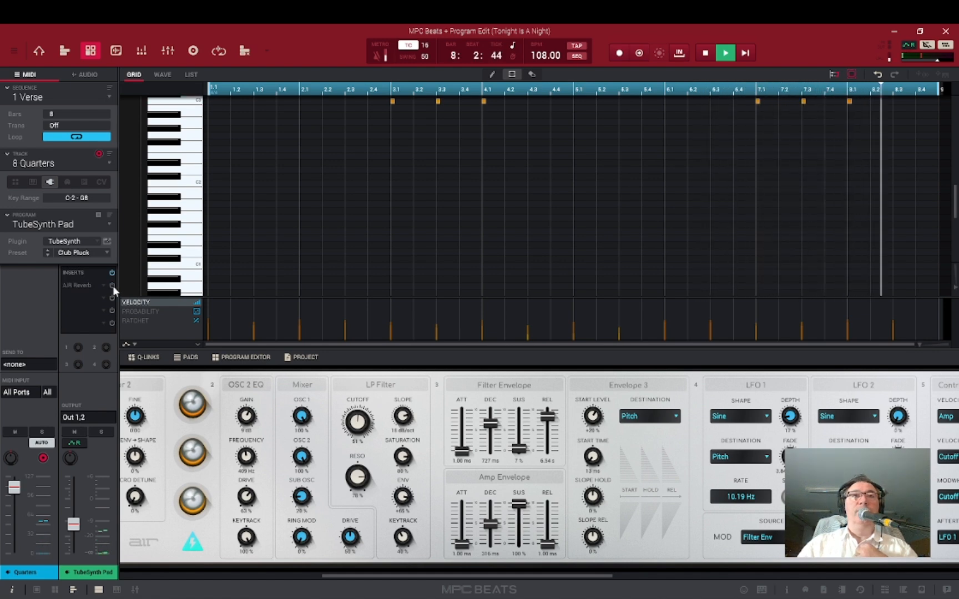
{"action": "left_click", "coordinate": [706, 54]}
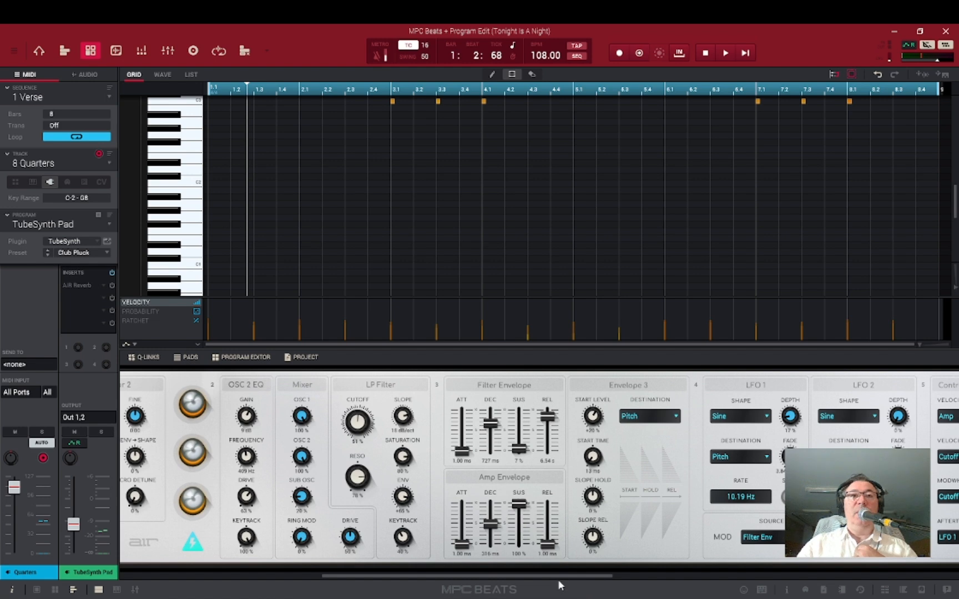
Return to Track View to see all tracks of the project.
{"action": "left_click_drag", "start_coordinate": [559, 580], "coordinate": [236, 596]}
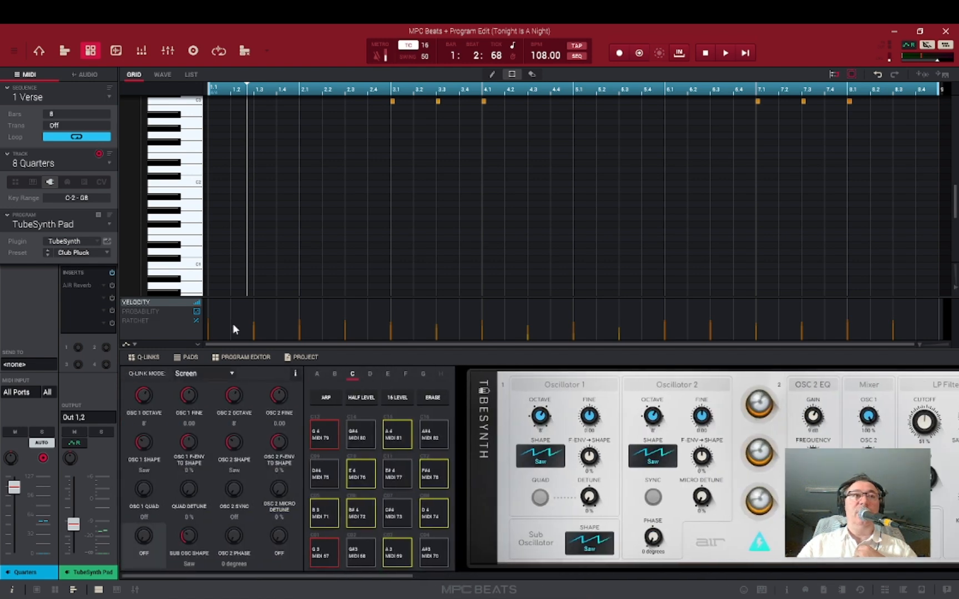
{"action": "left_click", "coordinate": [64, 51]}
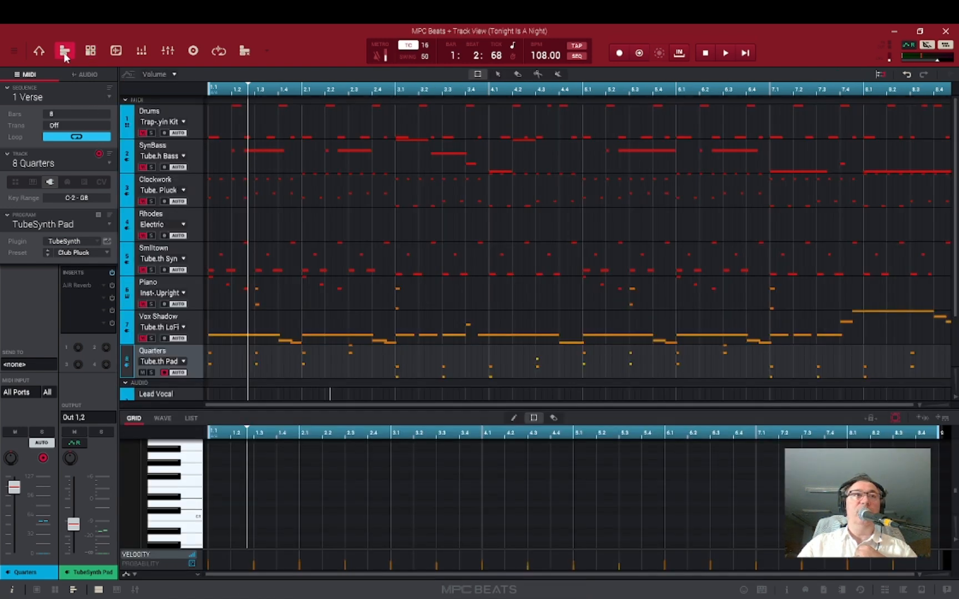